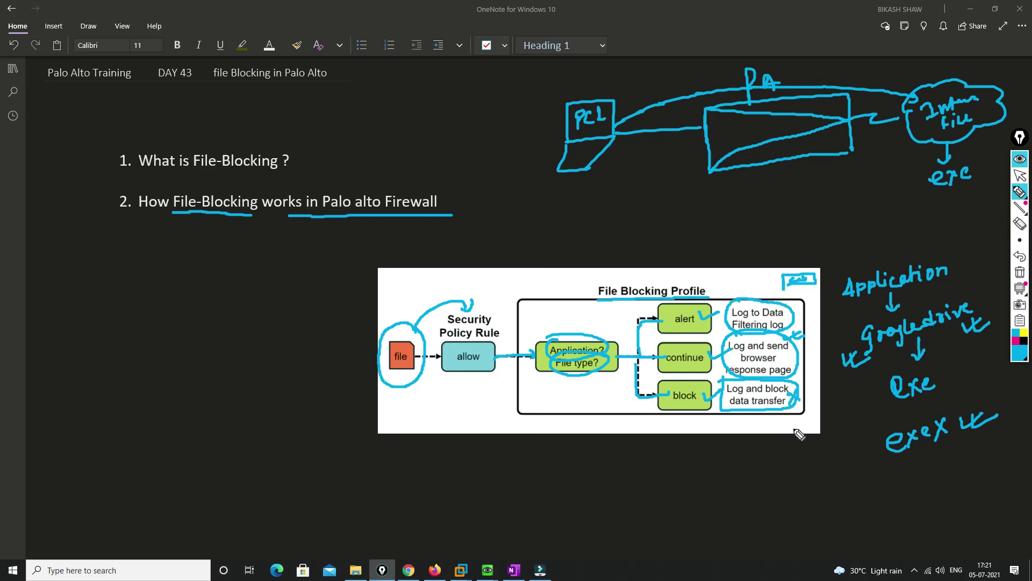
# Annotate the File Blocking Profile diagram with an arrow from the block action and pen marks at alert, continue and block.
pyautogui.moveTo(668, 396)
pyautogui.mouseDown()
pyautogui.moveTo(604, 413)
pyautogui.moveTo(623, 422)
pyautogui.mouseUp()
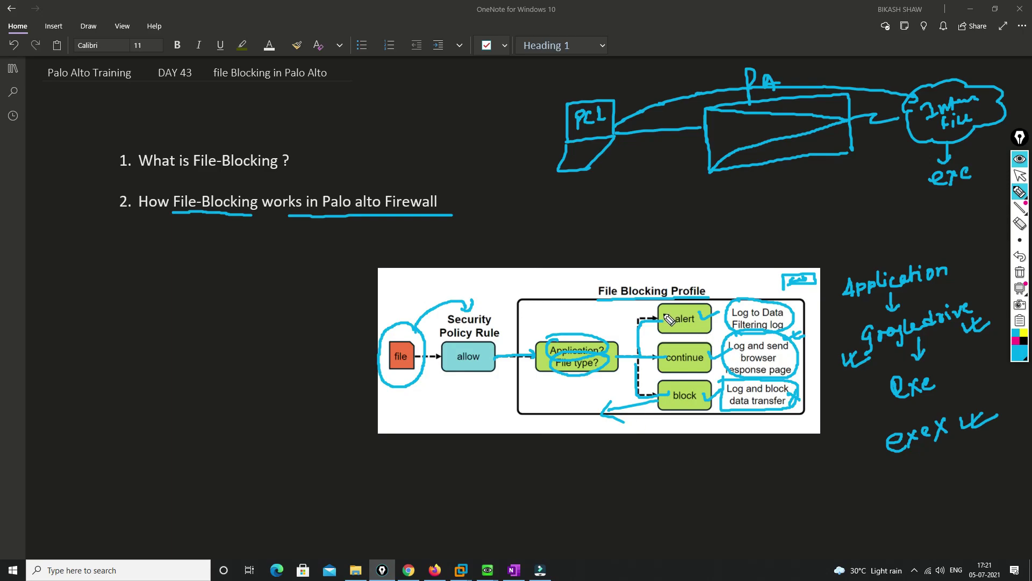
pyautogui.moveTo(662, 312); pyautogui.dragTo(682, 309)
pyautogui.moveTo(662, 345); pyautogui.dragTo(685, 337)
pyautogui.moveTo(683, 378)
pyautogui.mouseDown()
pyautogui.moveTo(694, 385)
pyautogui.moveTo(680, 386)
pyautogui.mouseUp()
pyautogui.moveTo(455, 399); pyautogui.dragTo(490, 400)
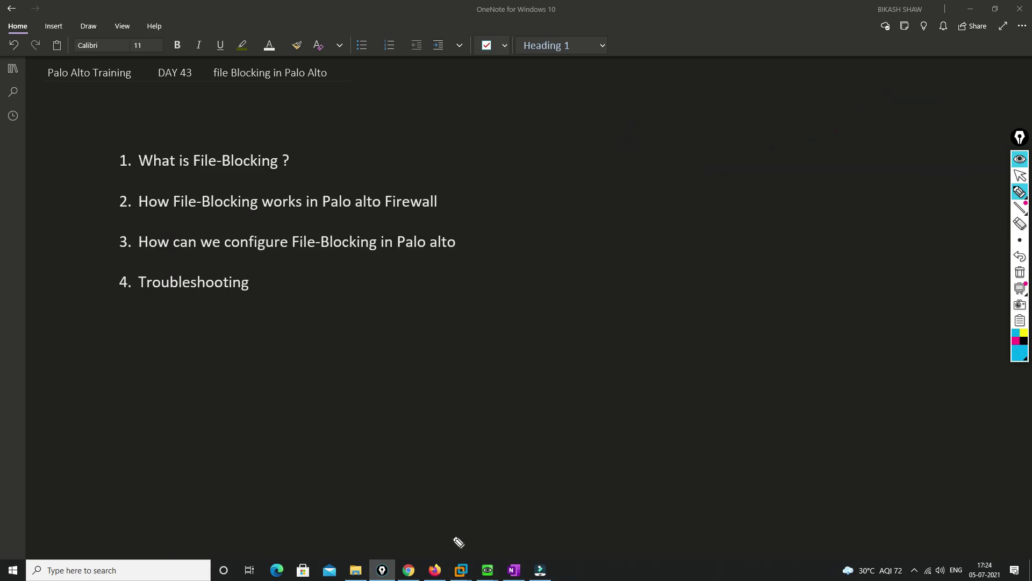
# Leave the annotation pen and switch to the EVE lab topology in Chrome.
pyautogui.click(1020, 175)
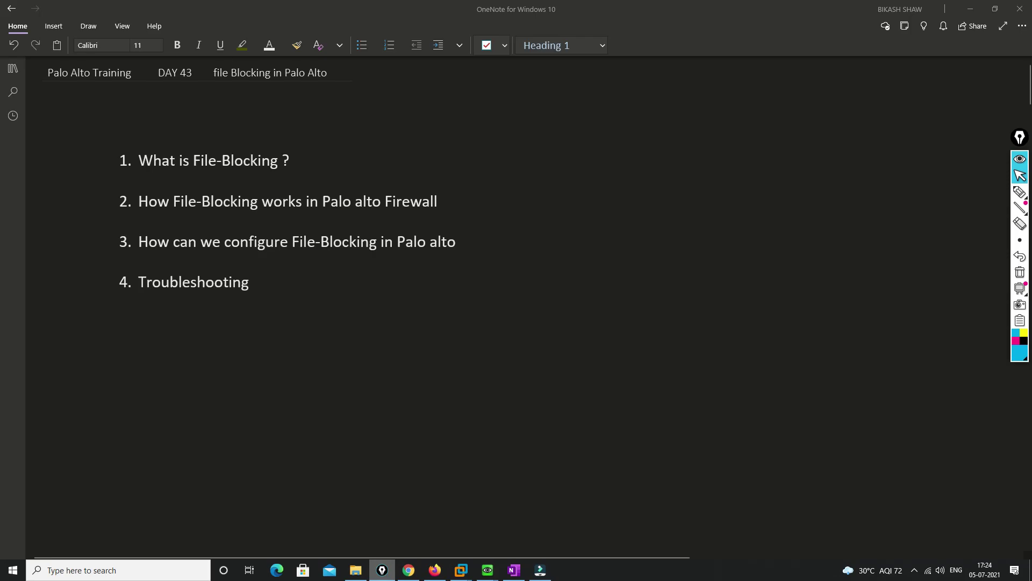
pyautogui.moveTo(409, 570)
pyautogui.click(404, 544)
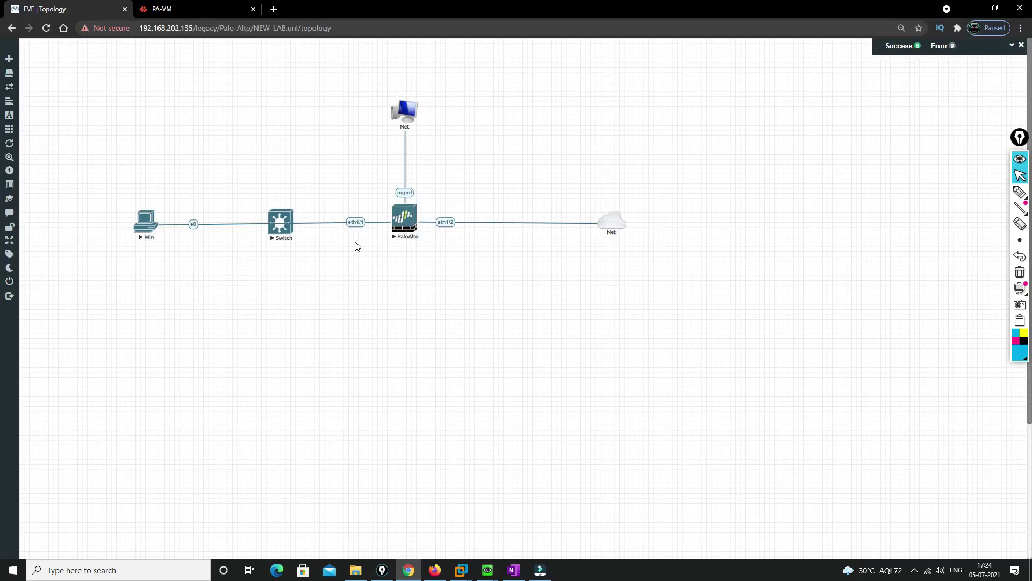
# Underline the Win, Switch, PaloAlto and cloud Net nodes, circle and label the management Net node, and clear the annotations.
pyautogui.click(1020, 191)
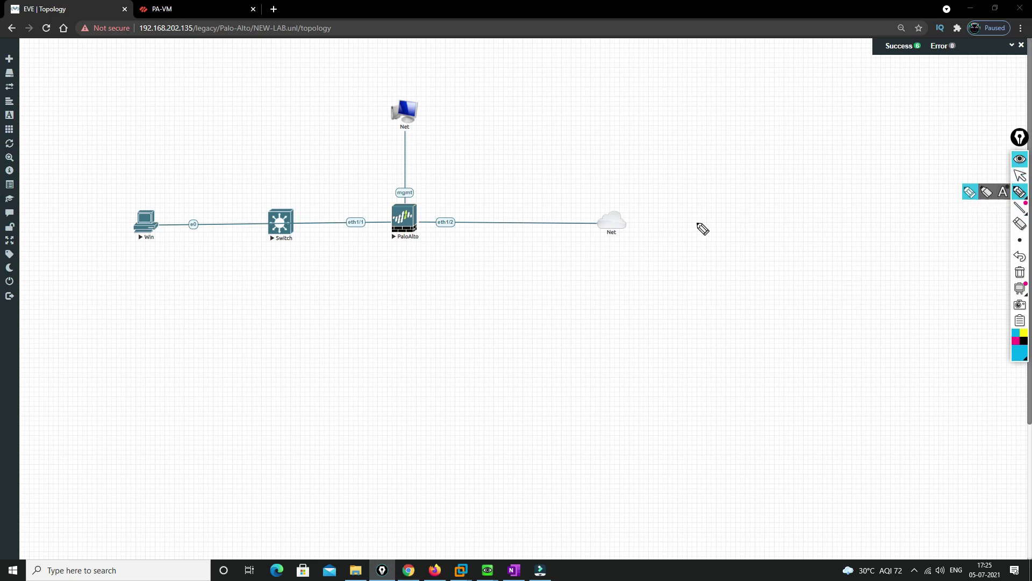
pyautogui.moveTo(132, 251); pyautogui.dragTo(157, 246)
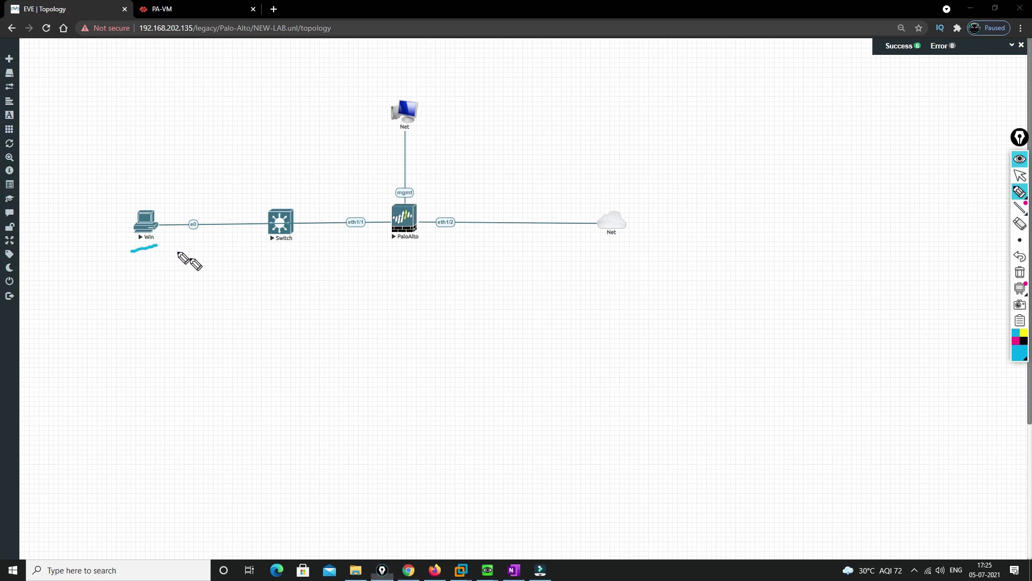
pyautogui.moveTo(268, 257); pyautogui.dragTo(313, 247)
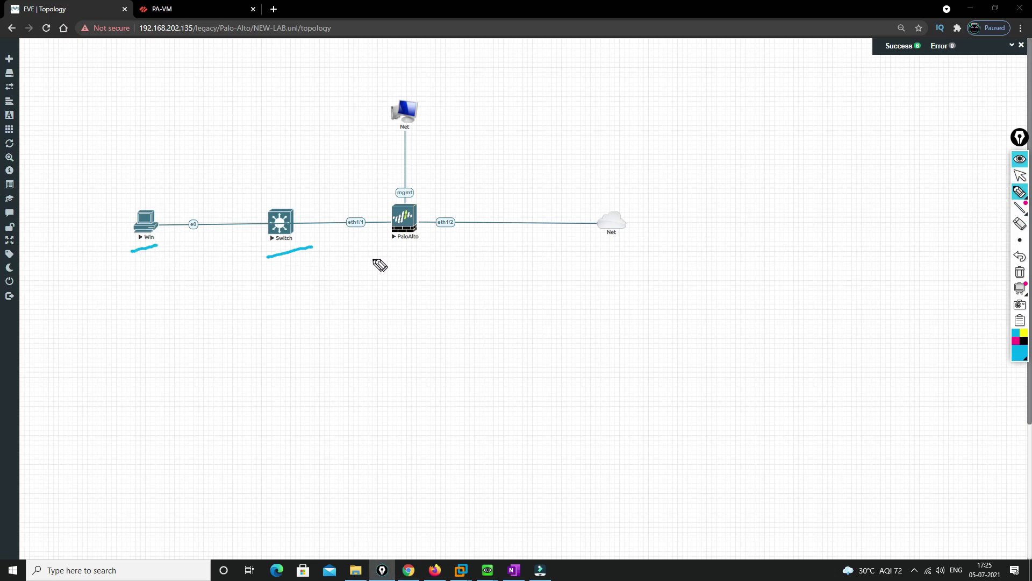
pyautogui.moveTo(372, 259); pyautogui.dragTo(425, 248)
pyautogui.moveTo(589, 248); pyautogui.dragTo(640, 242)
pyautogui.moveTo(418, 78)
pyautogui.mouseDown()
pyautogui.moveTo(385, 134)
pyautogui.moveTo(408, 96)
pyautogui.moveTo(518, 88)
pyautogui.moveTo(504, 112)
pyautogui.mouseUp()
pyautogui.click(443, 105)
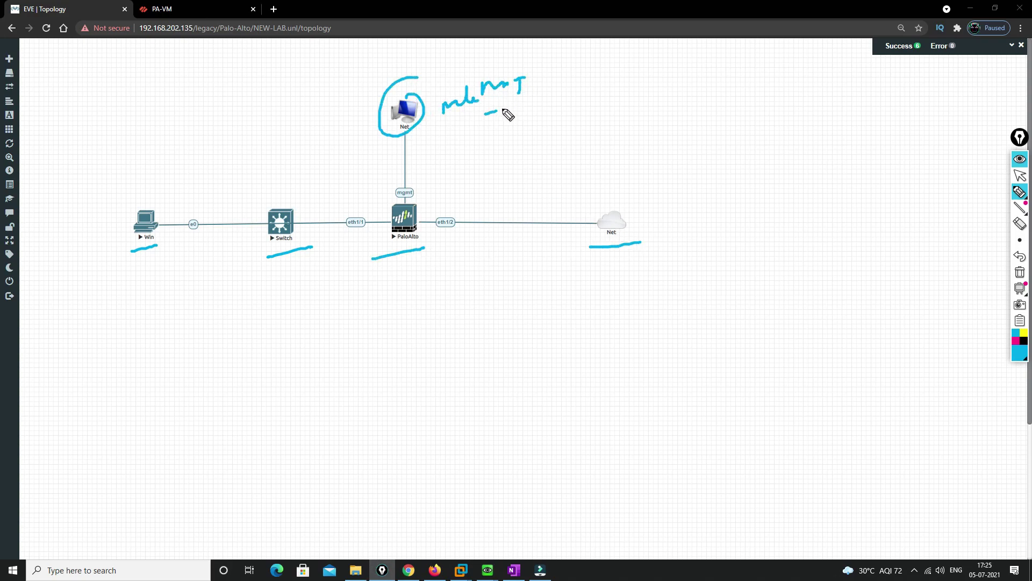
pyautogui.click(1020, 272)
pyautogui.moveTo(1010, 298)
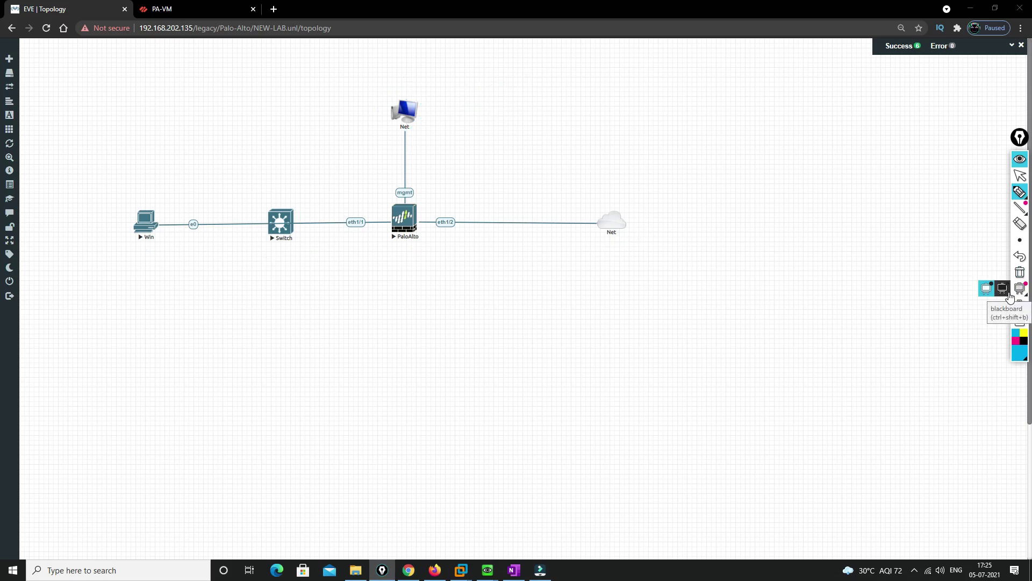
pyautogui.click(1020, 175)
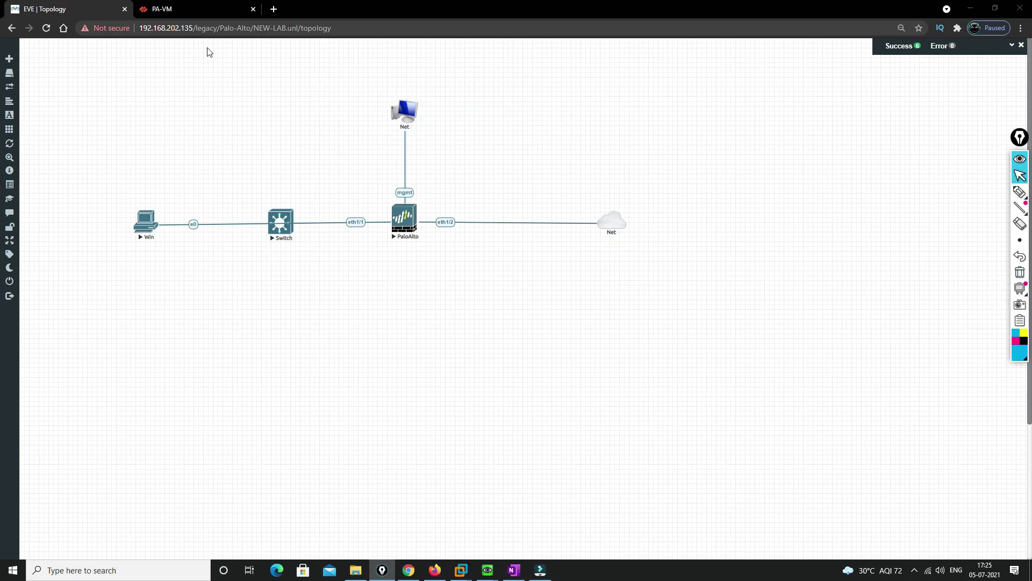
# Switch to the PA-VM firewall and open its File Blocking security profiles after viewing the dashboard.
pyautogui.click(186, 2)
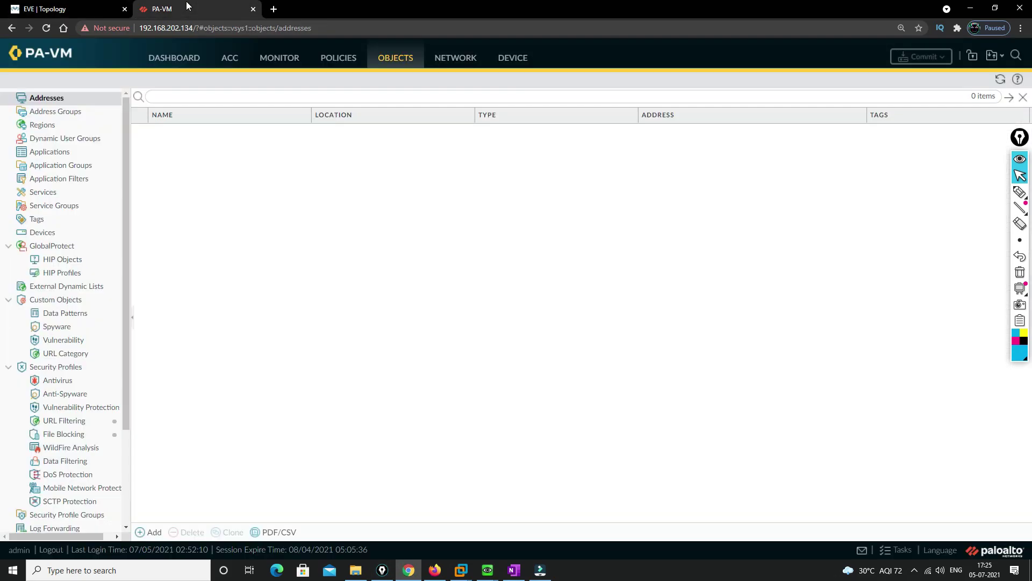
pyautogui.click(146, 63)
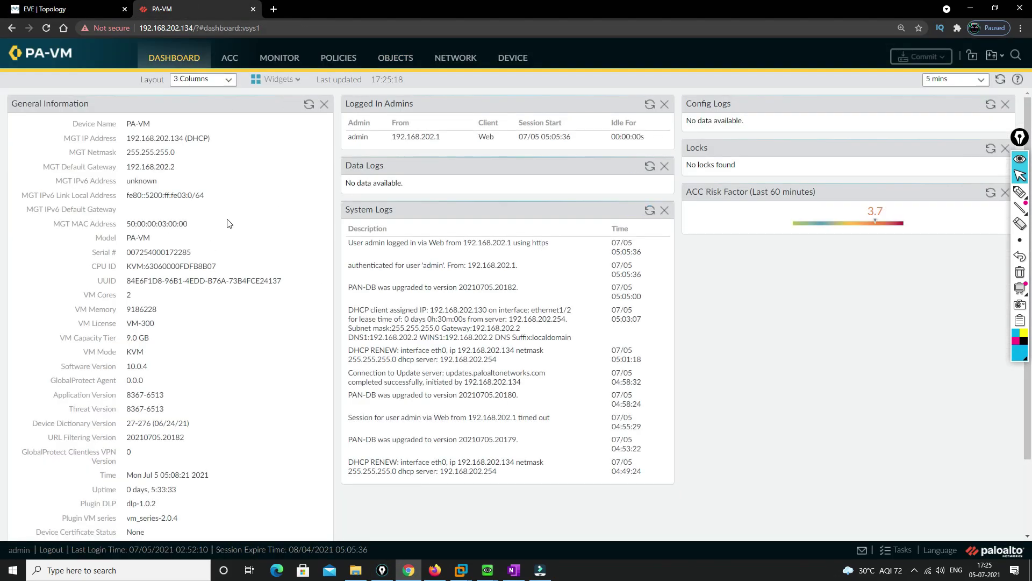
pyautogui.click(406, 63)
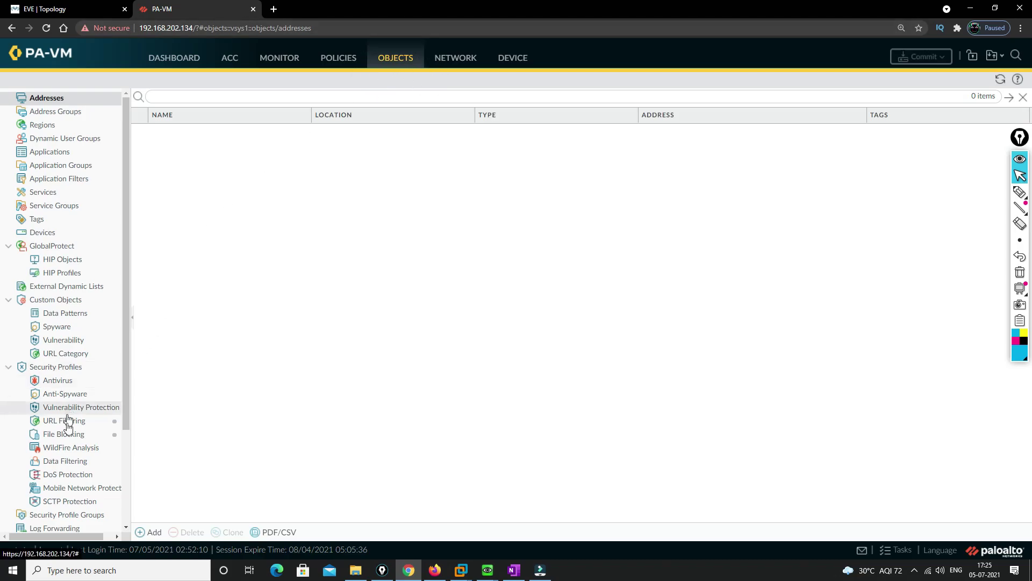
pyautogui.click(68, 436)
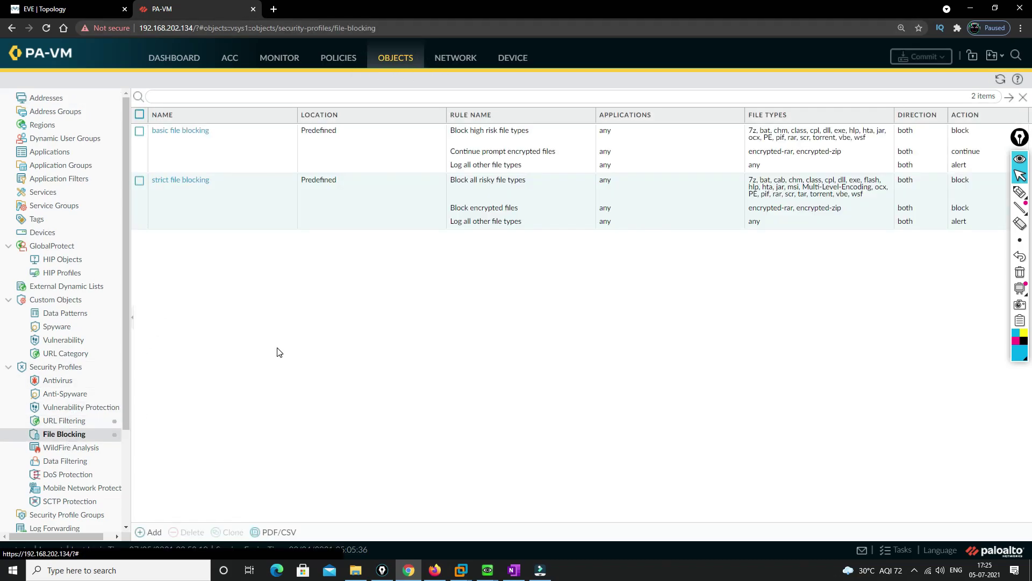
# Create a file blocking profile named file-Blocking and add a rule named Exe-block to it.
pyautogui.click(149, 531)
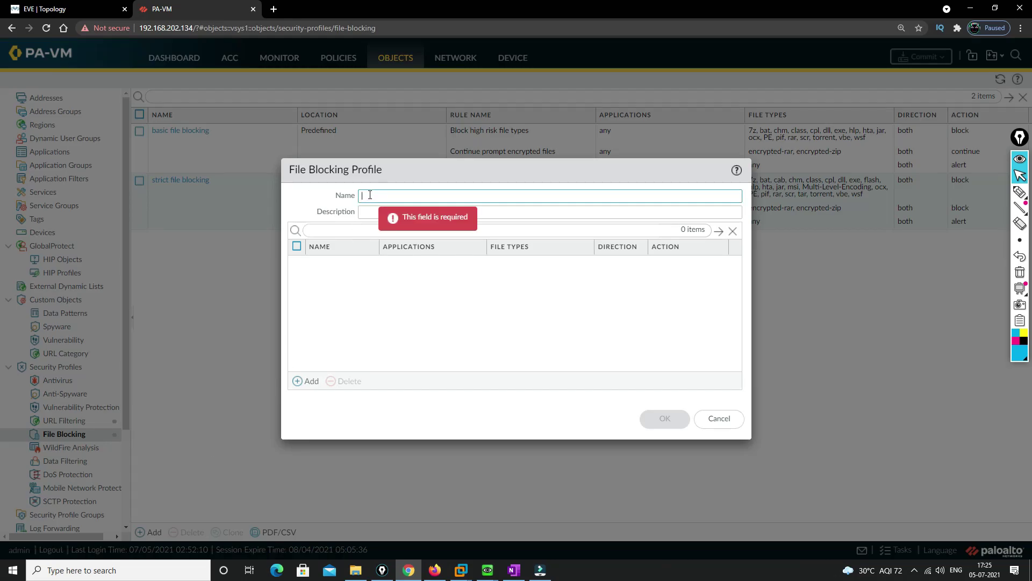
pyautogui.write('fil')
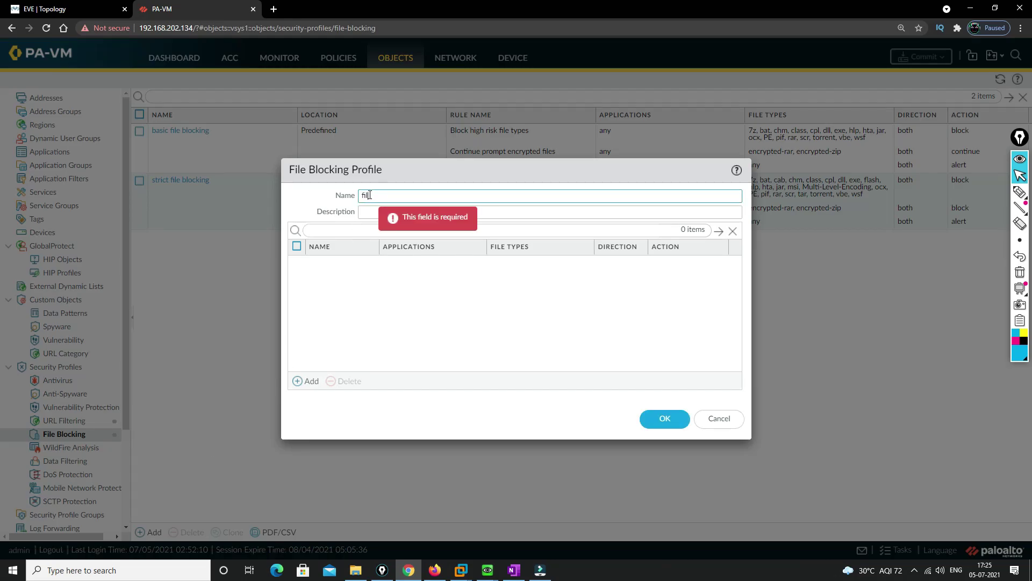
pyautogui.write('e-Blocking')
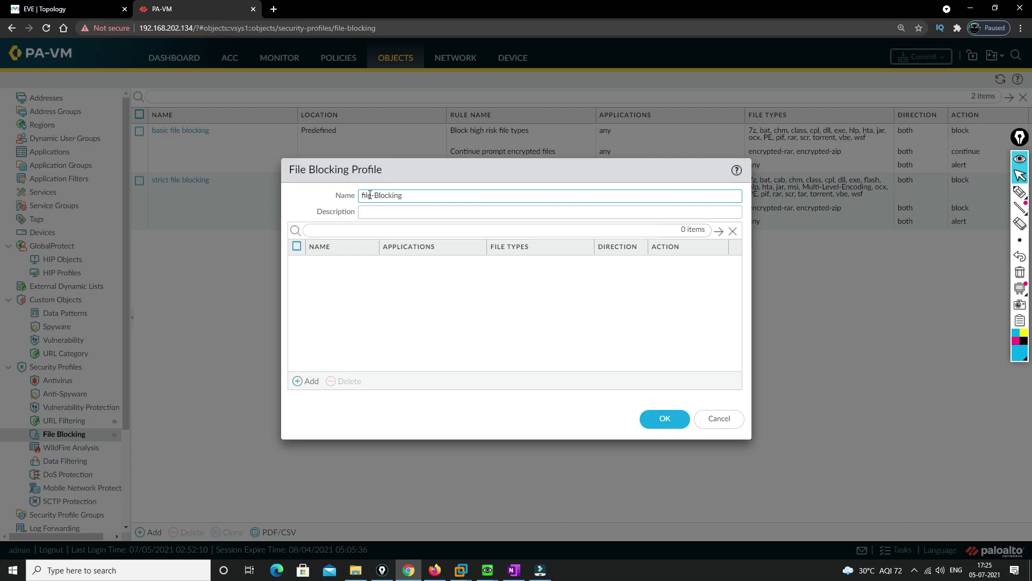
pyautogui.click(306, 381)
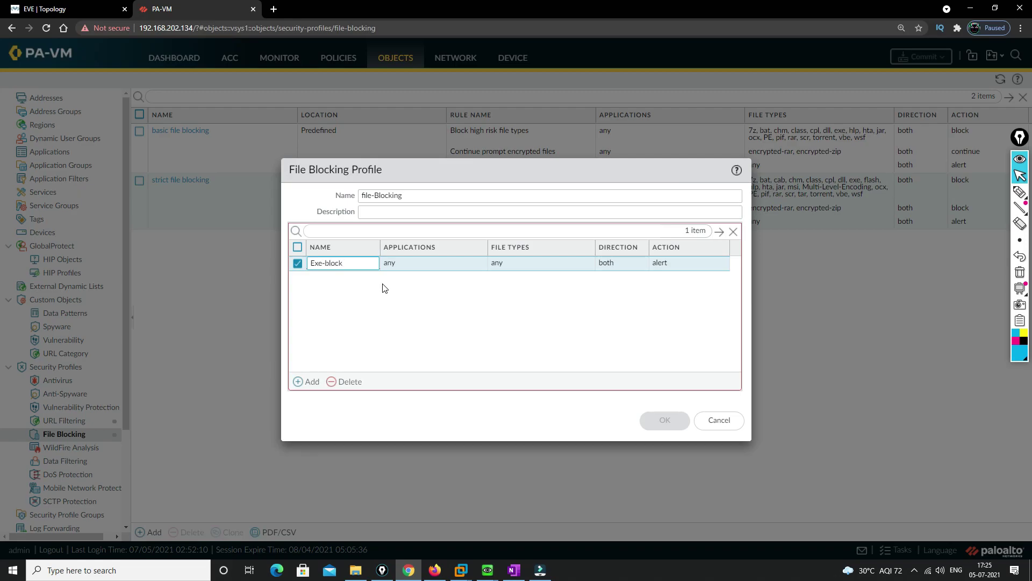
pyautogui.click(409, 263)
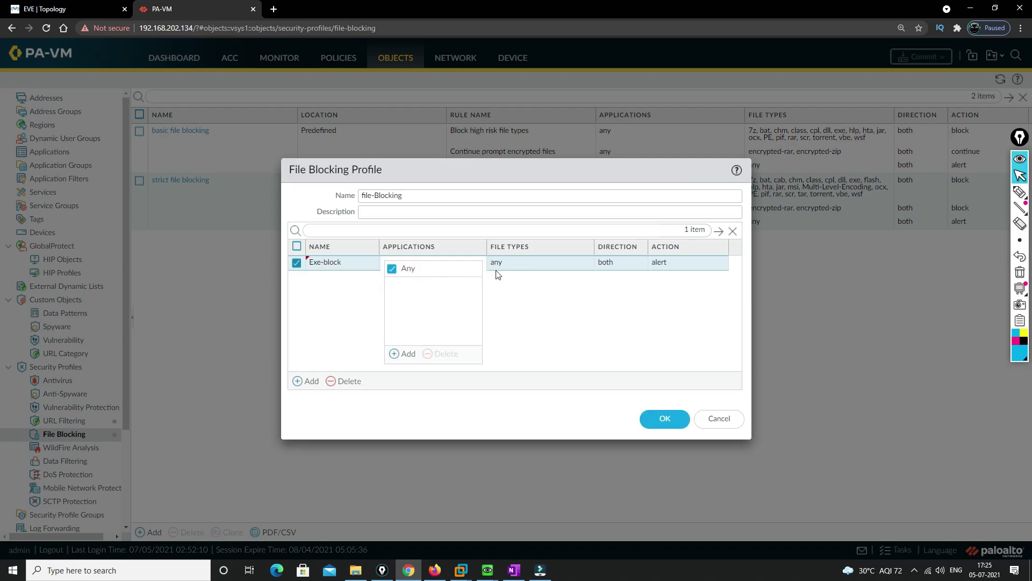
pyautogui.click(398, 354)
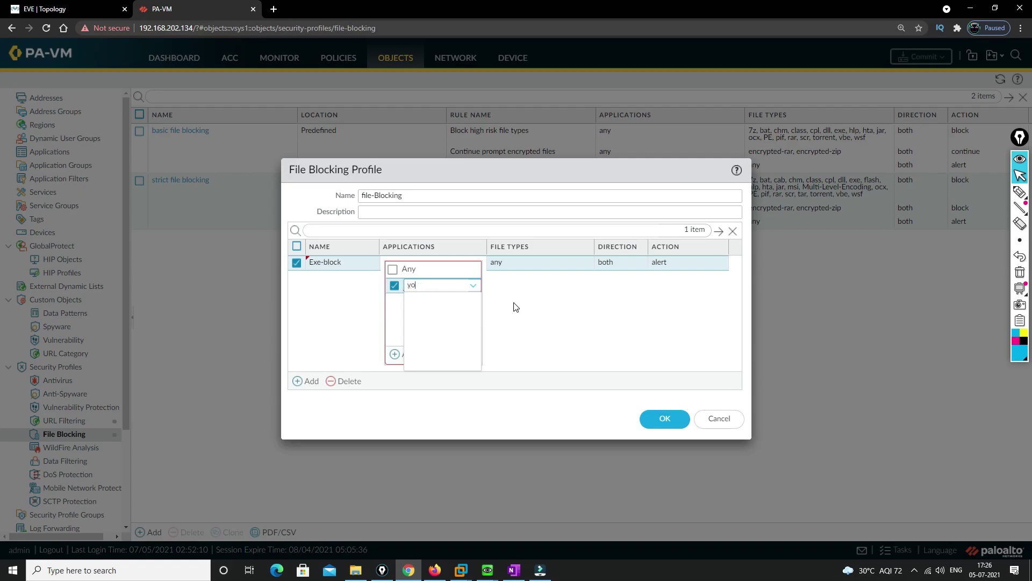
pyautogui.write('utu')
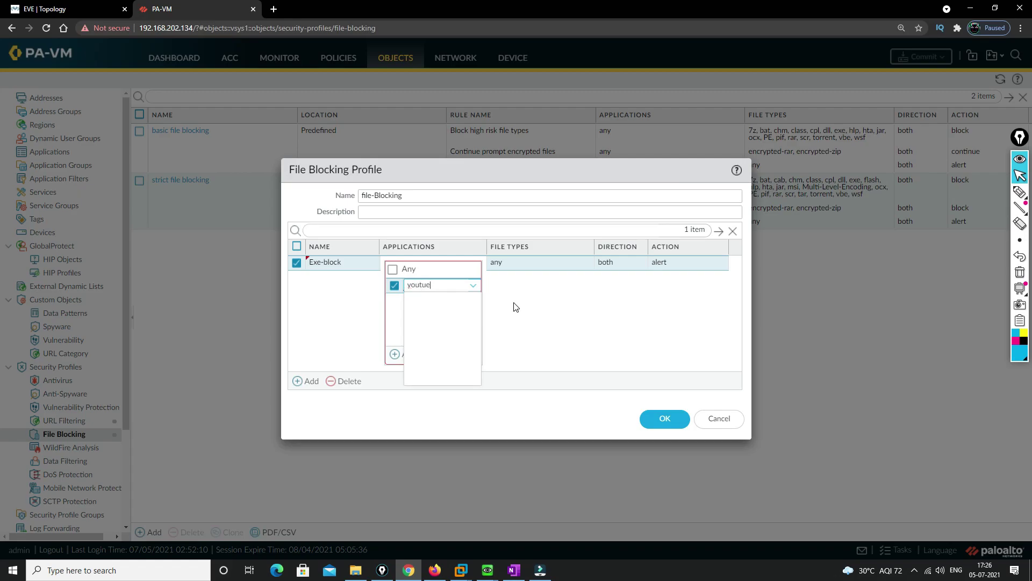
pyautogui.write('be-')
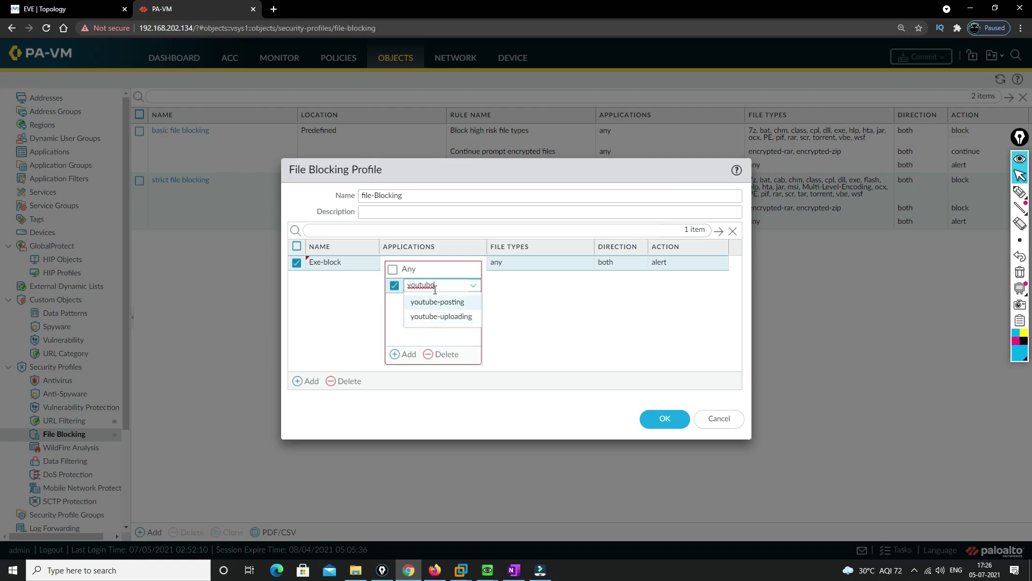
pyautogui.hotkey('ctrl', 'a')
pyautogui.press('BackSpace')
pyautogui.click(386, 286)
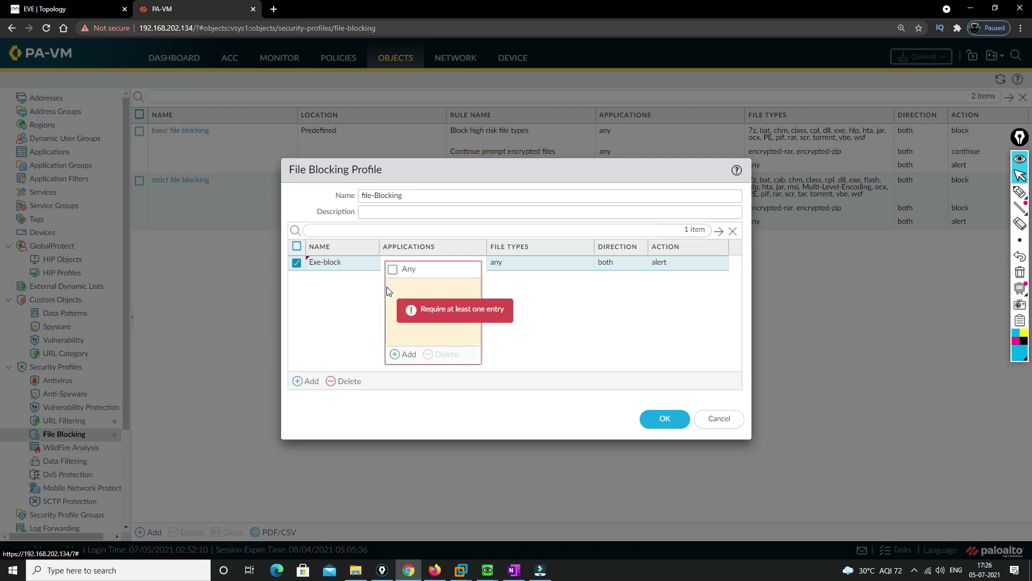
pyautogui.click(392, 269)
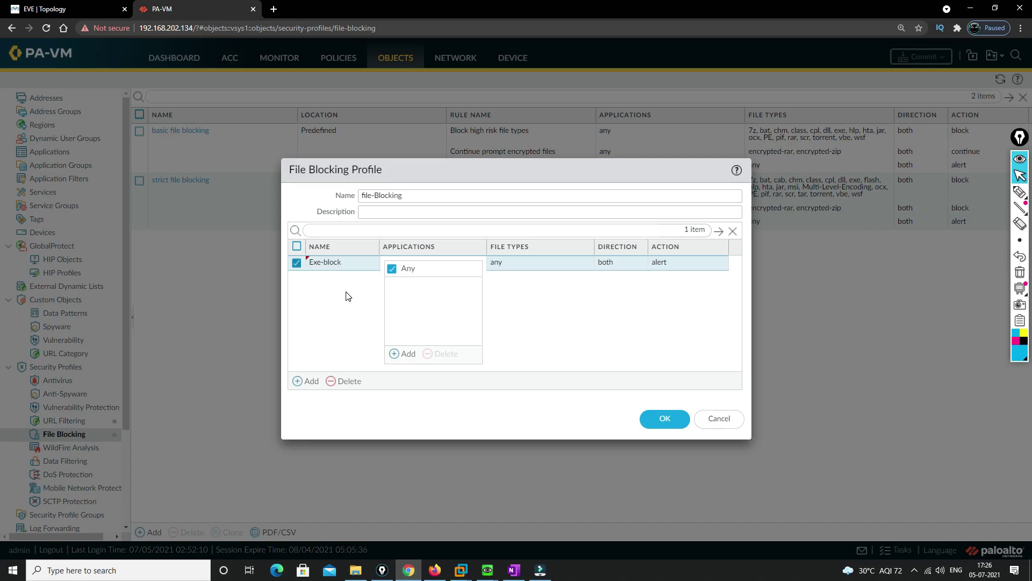
# Restrict the Exe-block rule to the file types exe and msi.
pyautogui.click(525, 263)
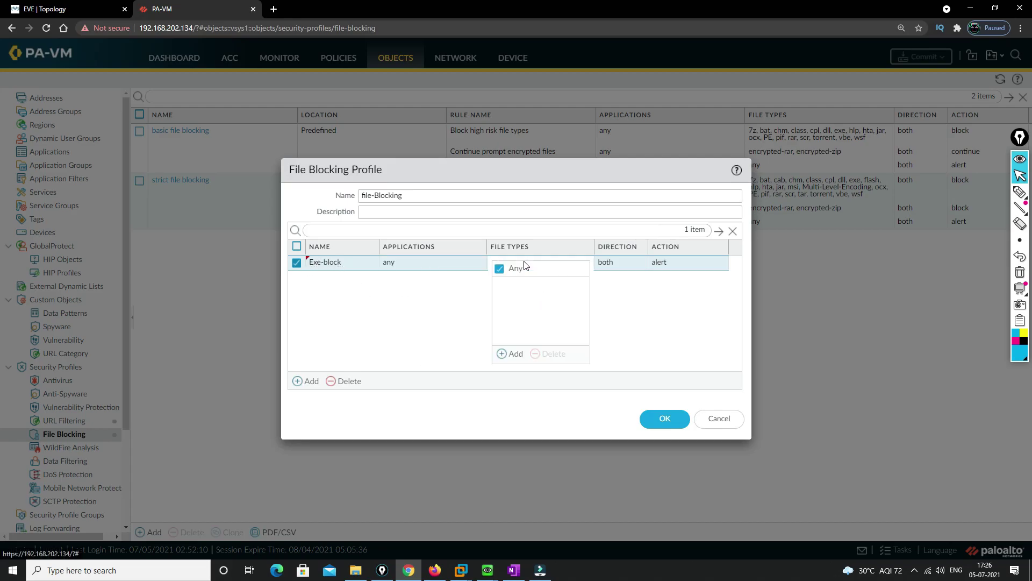
pyautogui.click(516, 354)
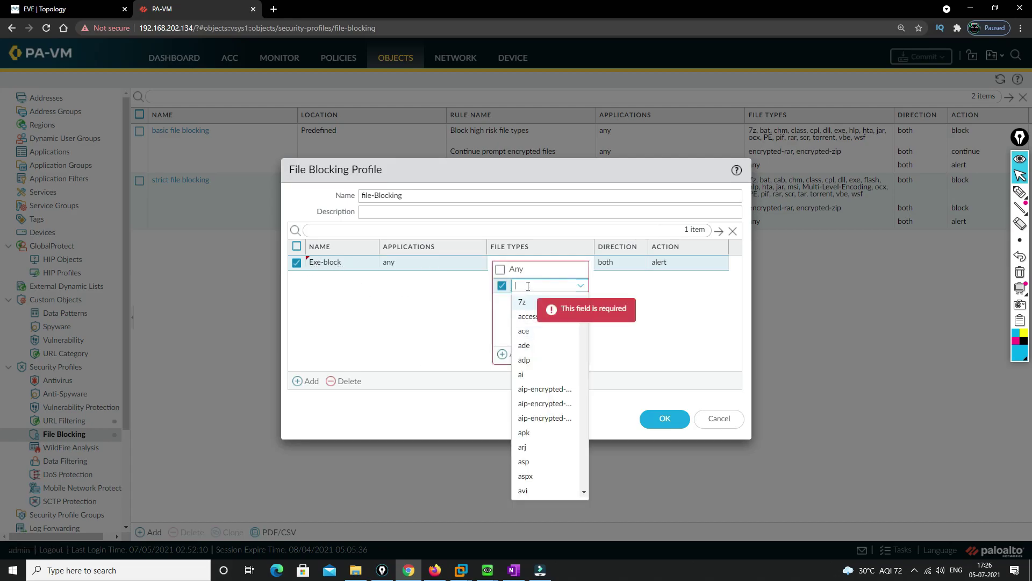
pyautogui.write('exe')
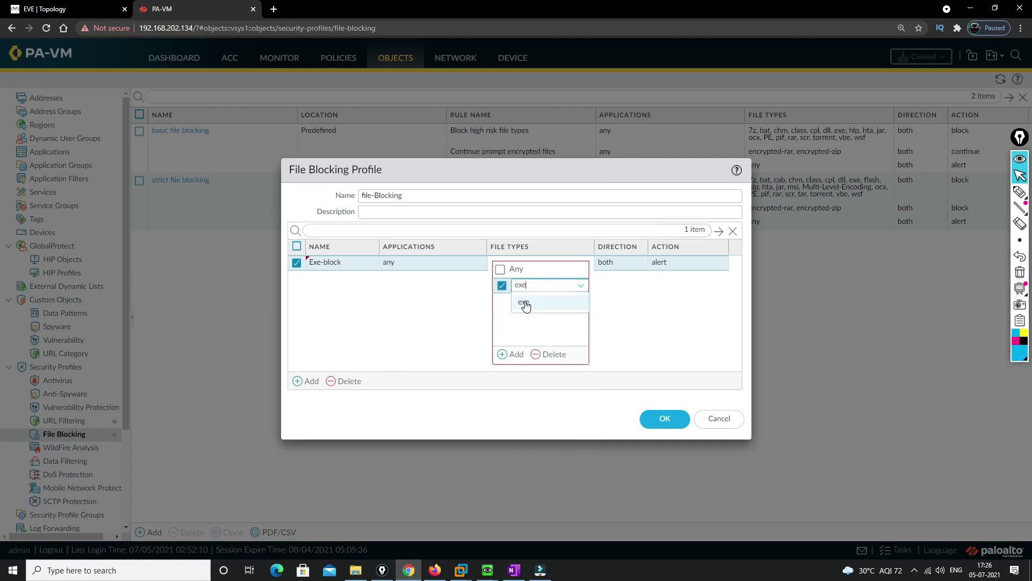
pyautogui.click(525, 302)
pyautogui.click(511, 354)
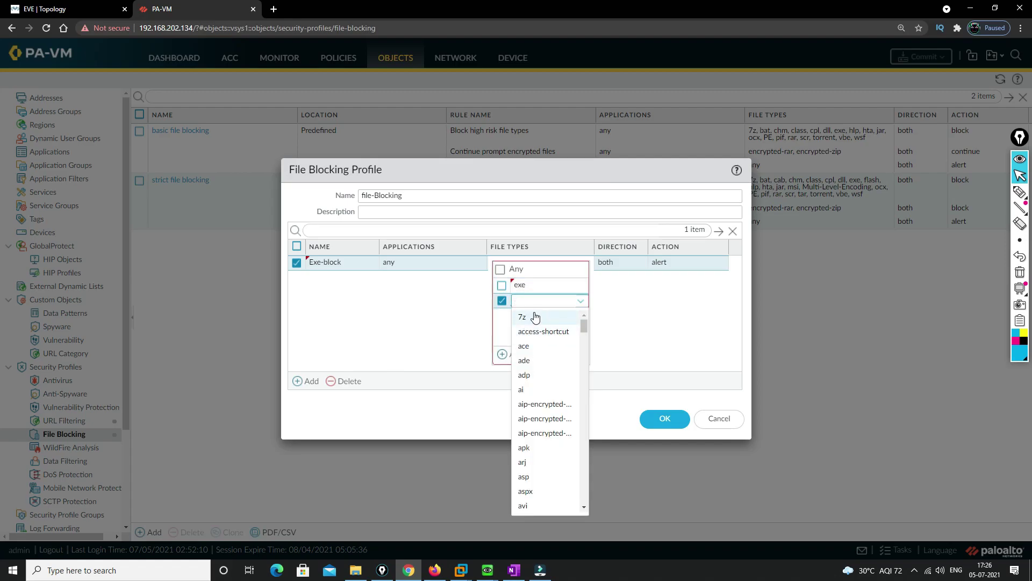
pyautogui.write('ms')
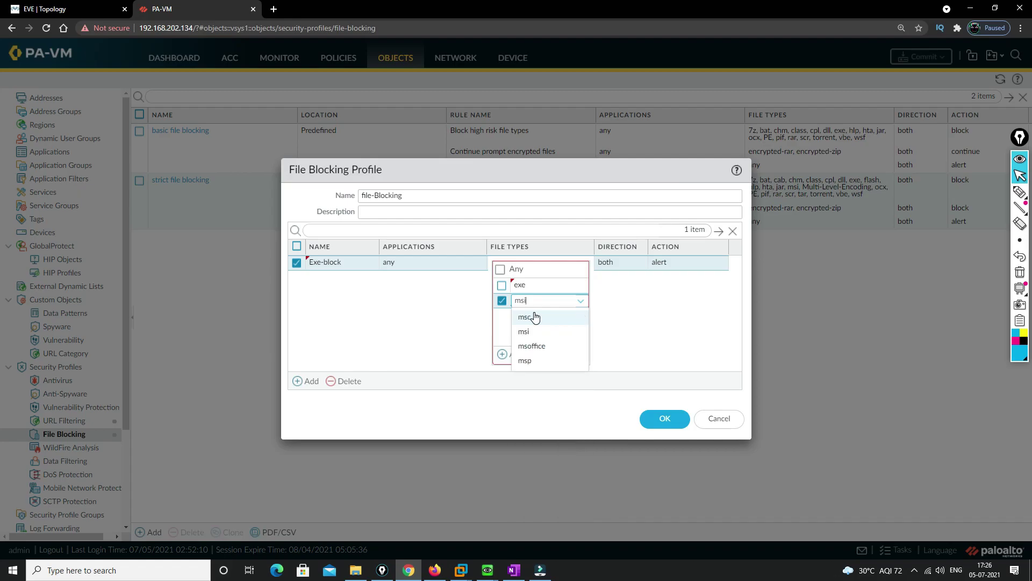
pyautogui.write('i')
pyautogui.click(534, 317)
pyautogui.click(533, 328)
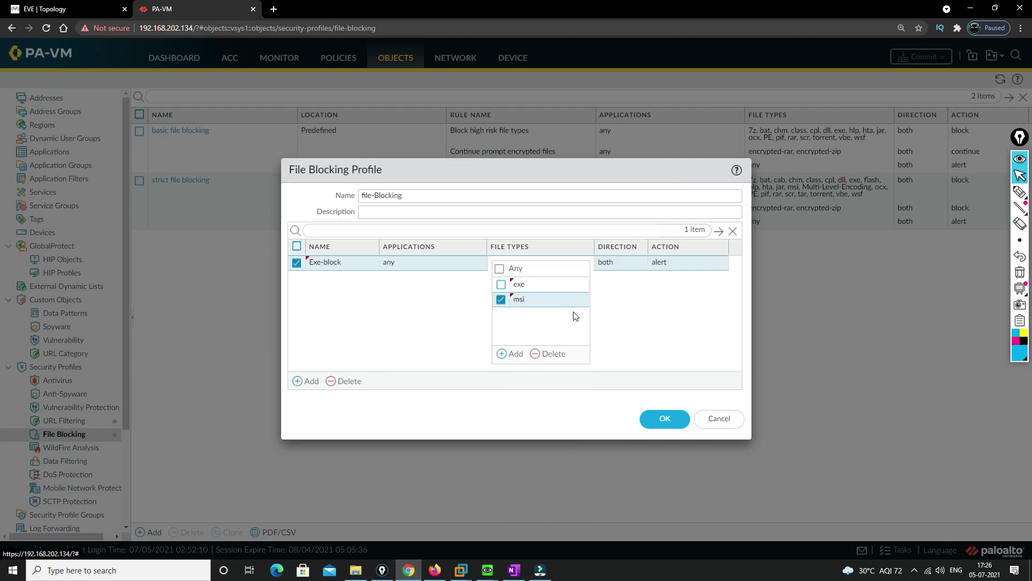
# Set the Exe-block rule's action to block and save the file blocking profile.
pyautogui.click(616, 265)
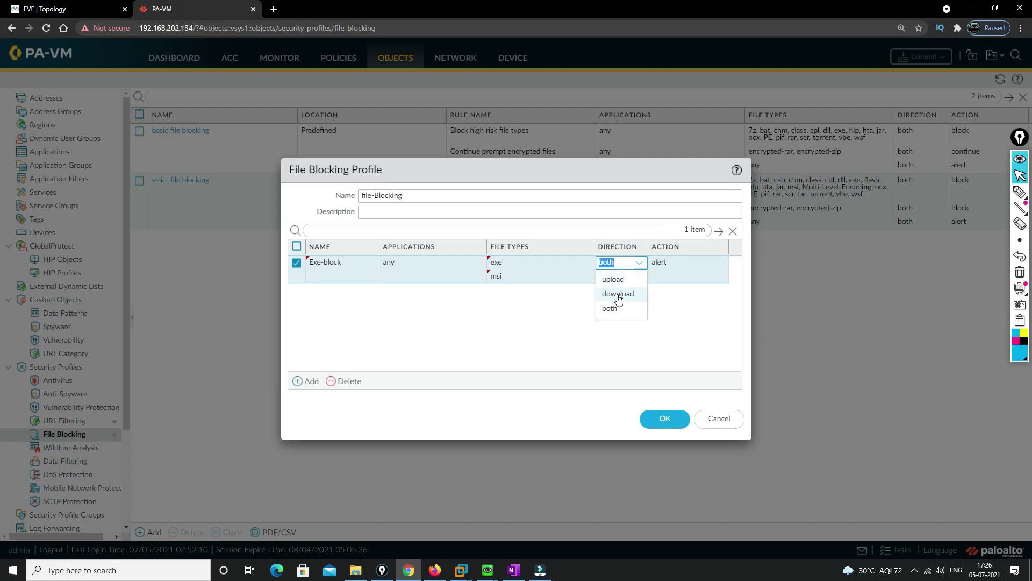
pyautogui.click(693, 309)
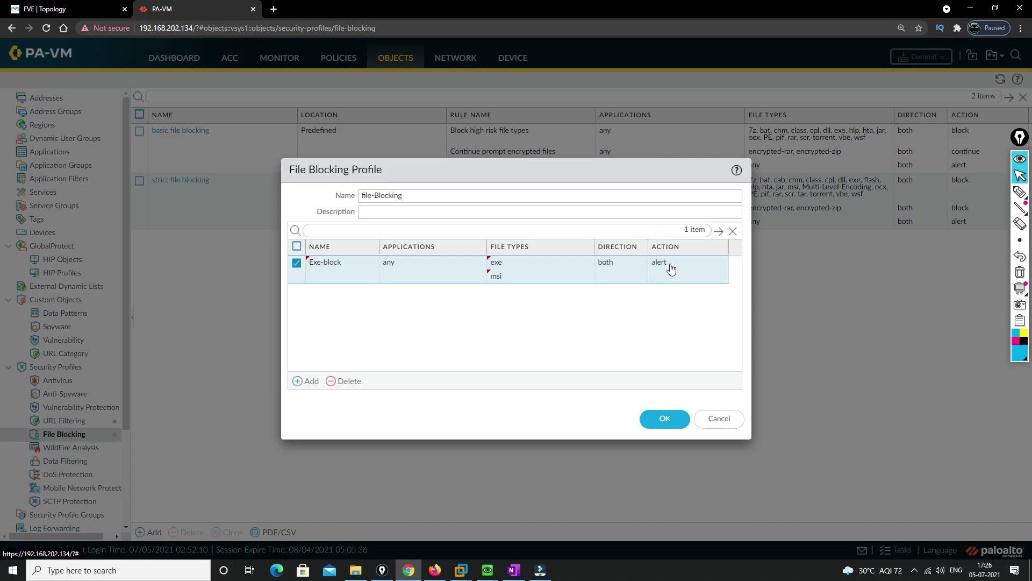
pyautogui.click(671, 268)
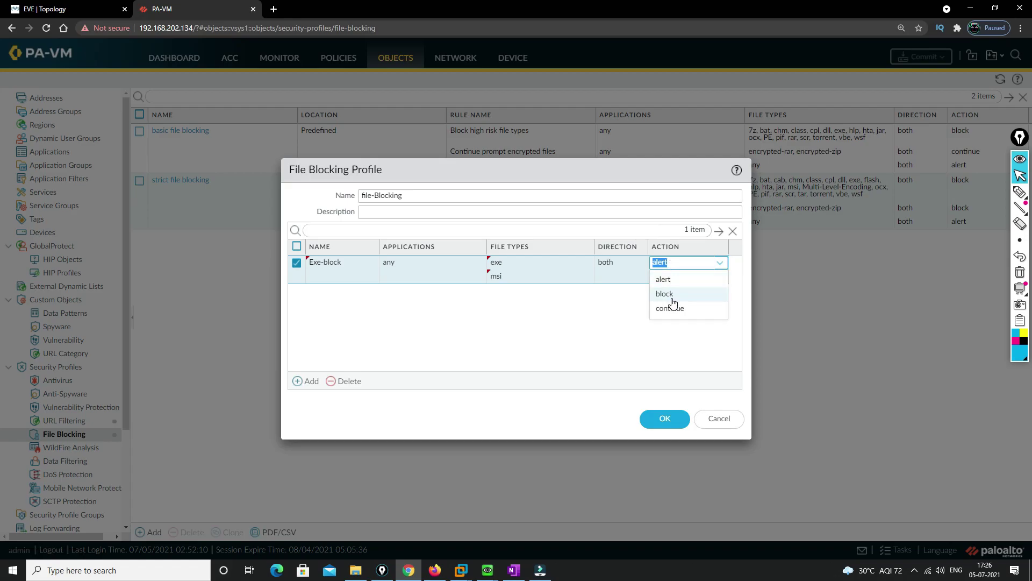
pyautogui.click(669, 295)
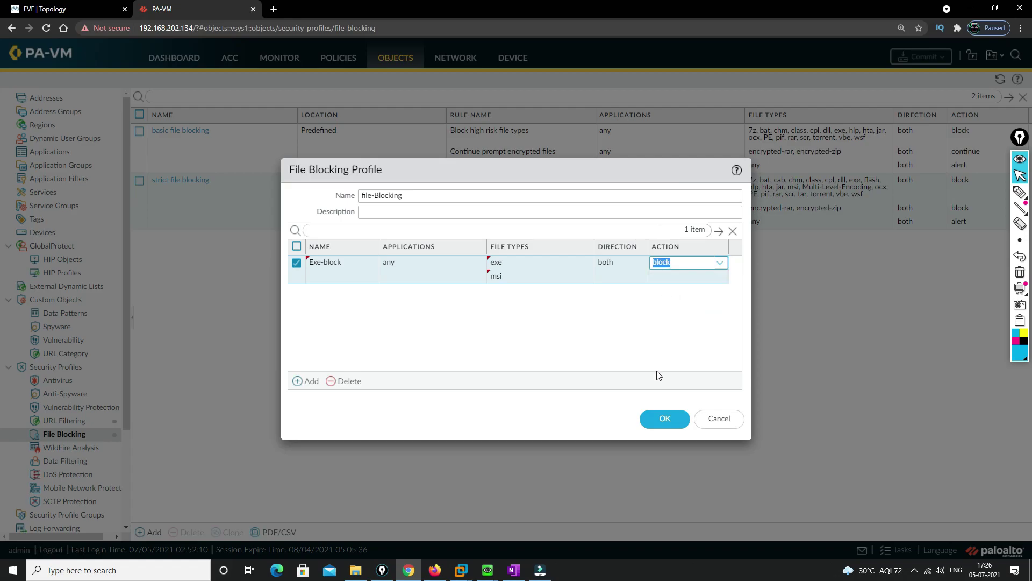
pyautogui.click(663, 419)
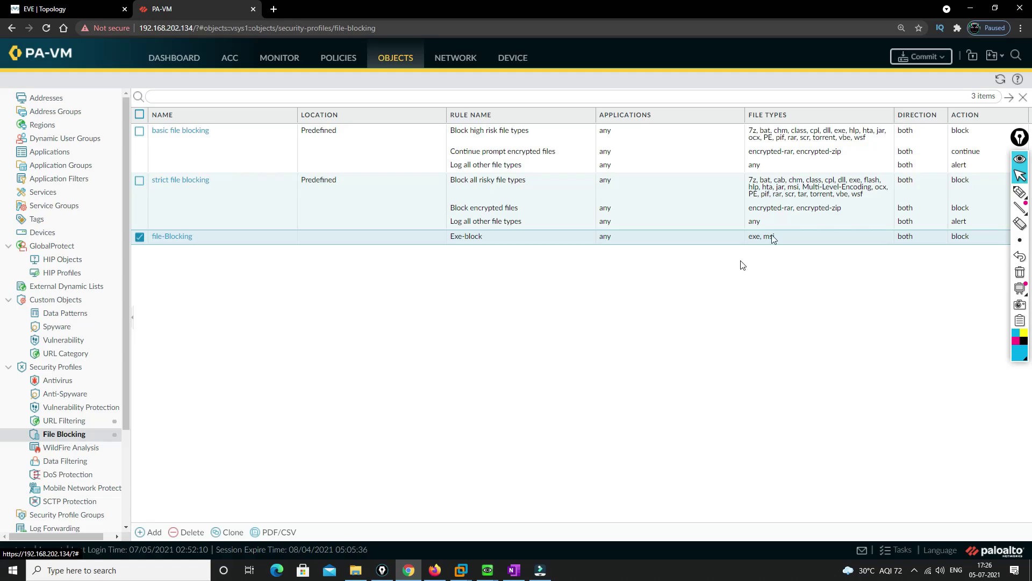
# Attach the file-Blocking profile to the In-OUt security policy rule with the profile type Profiles, and save the rule.
pyautogui.click(339, 65)
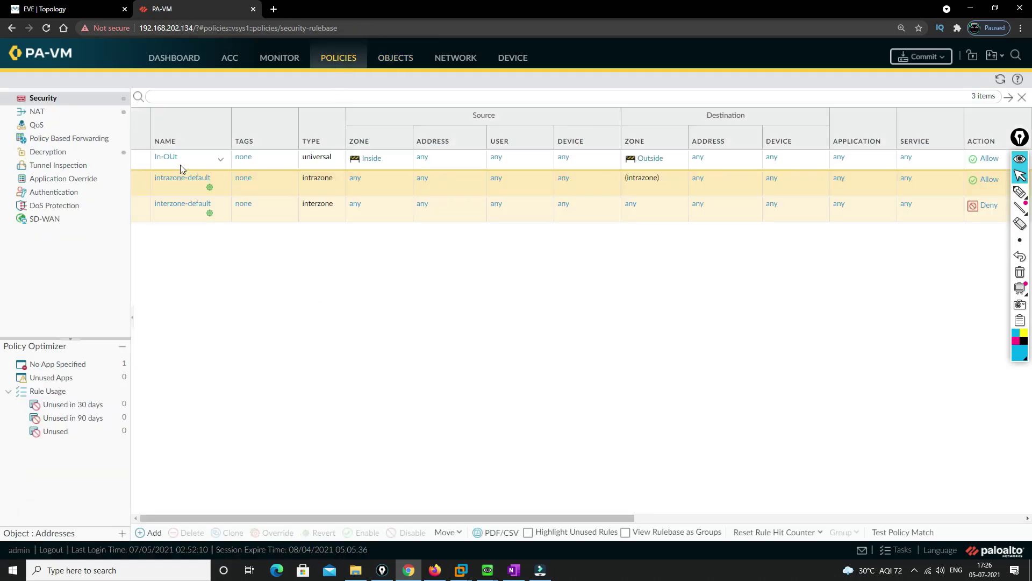
pyautogui.click(172, 161)
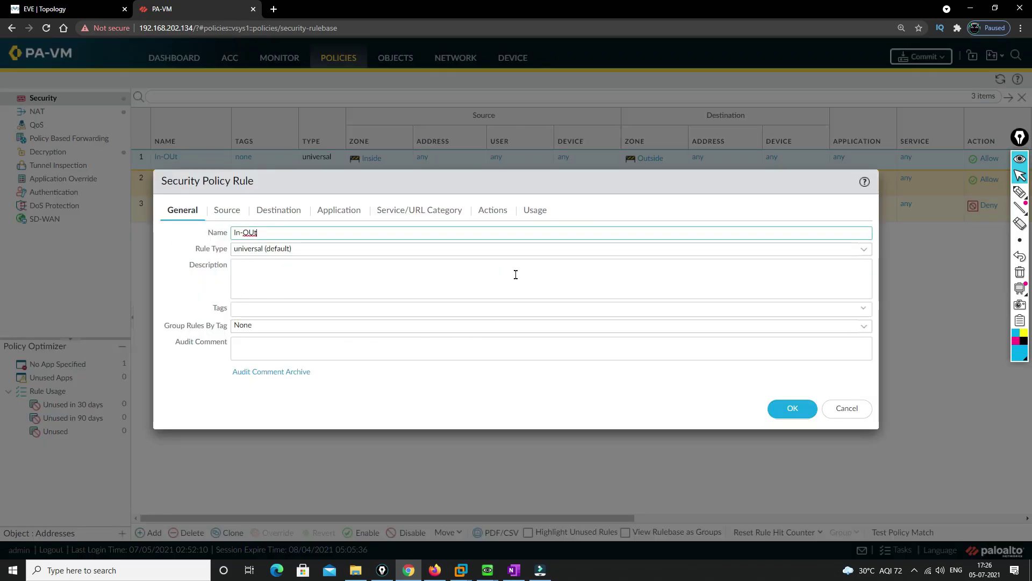
pyautogui.click(494, 215)
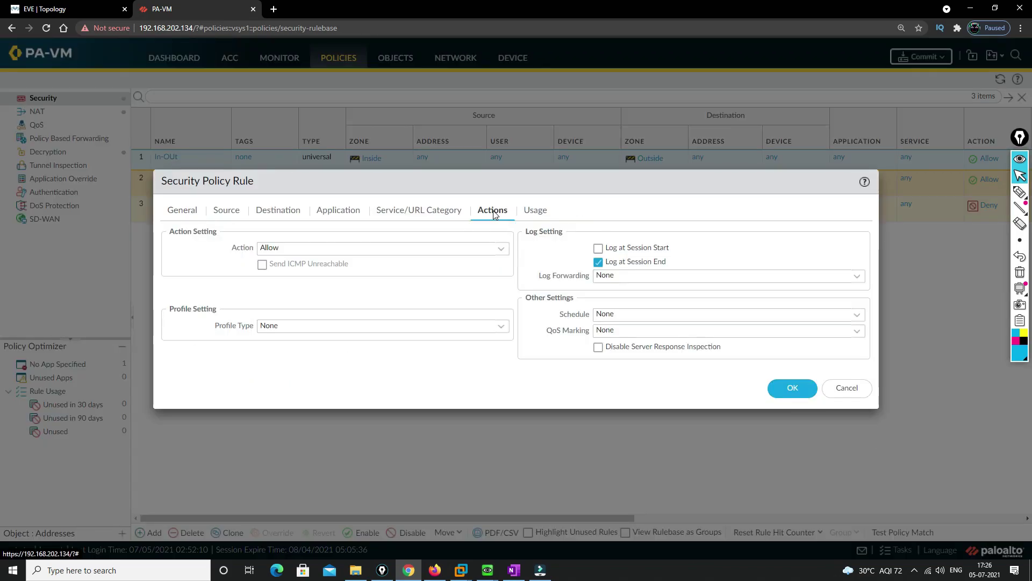
pyautogui.click(501, 328)
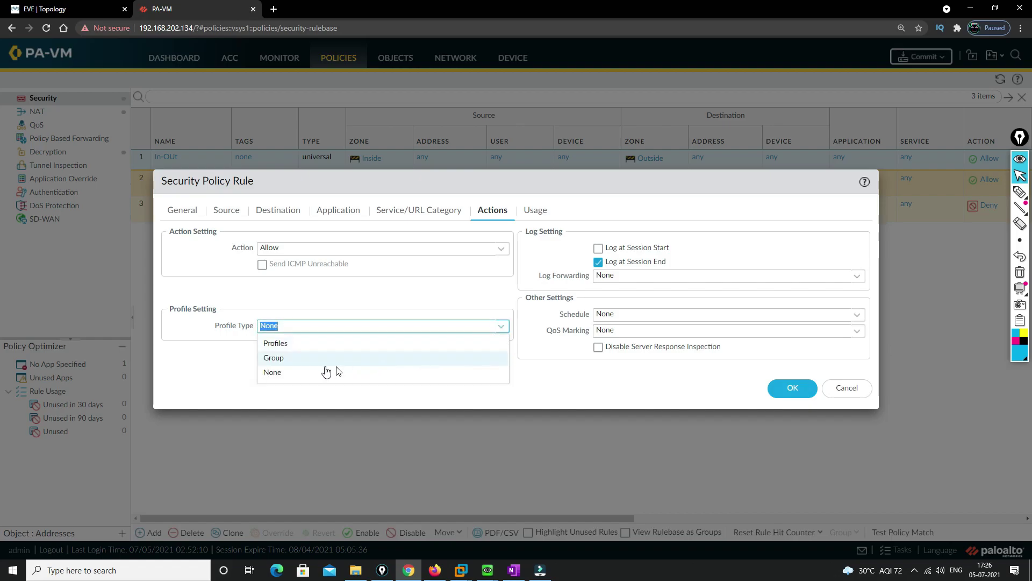
pyautogui.click(288, 347)
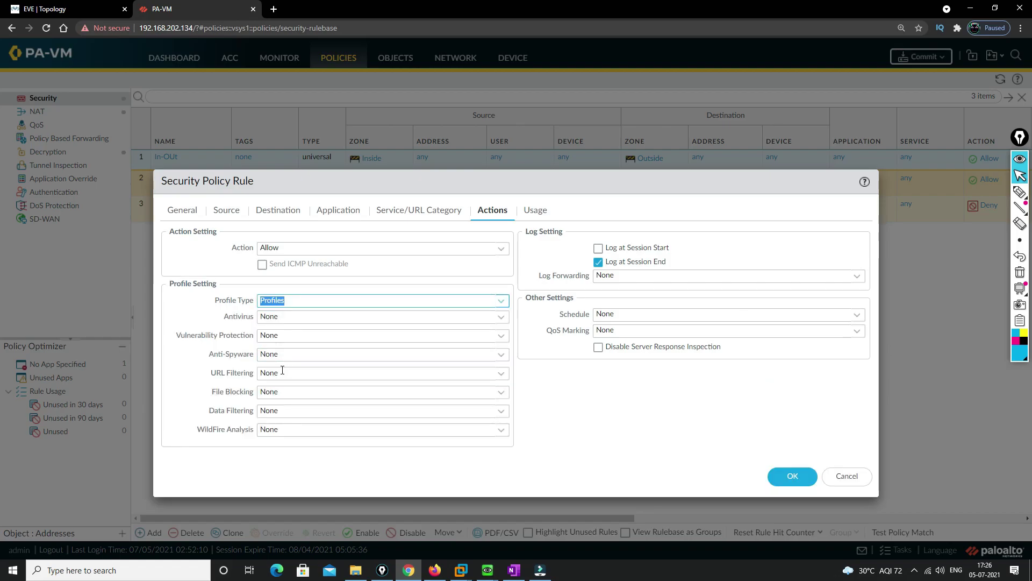
pyautogui.click(501, 392)
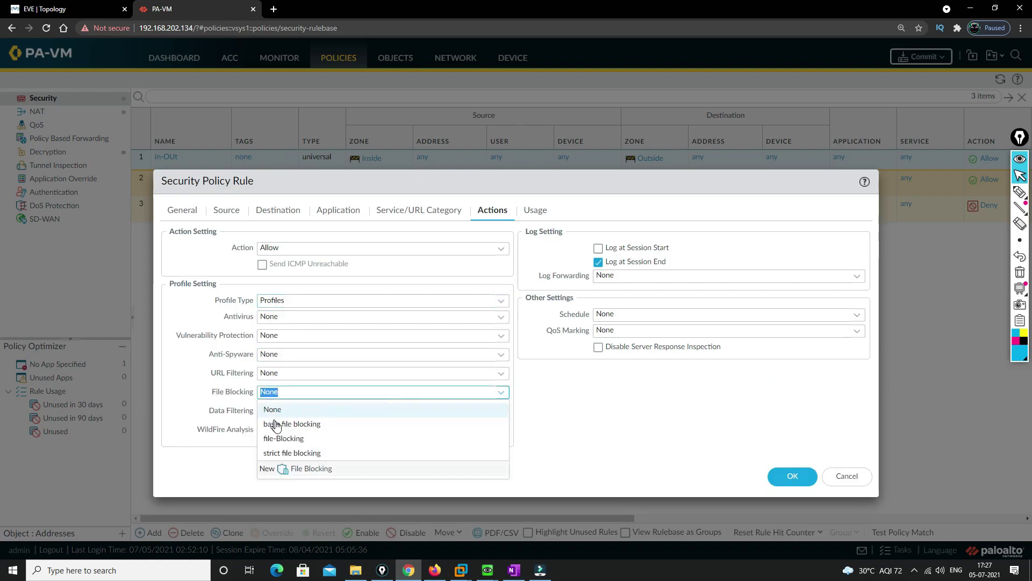
pyautogui.click(280, 439)
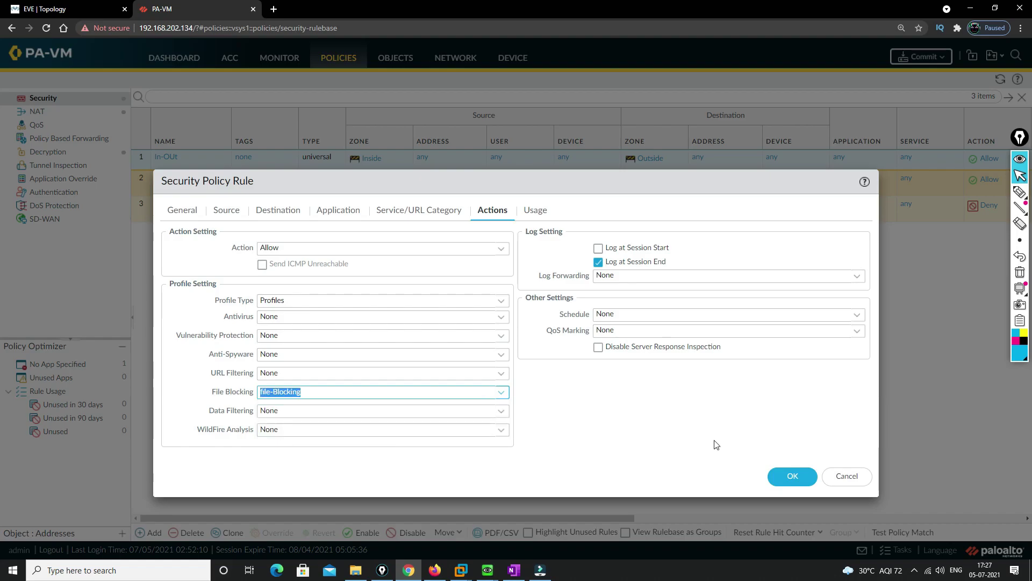
pyautogui.click(793, 477)
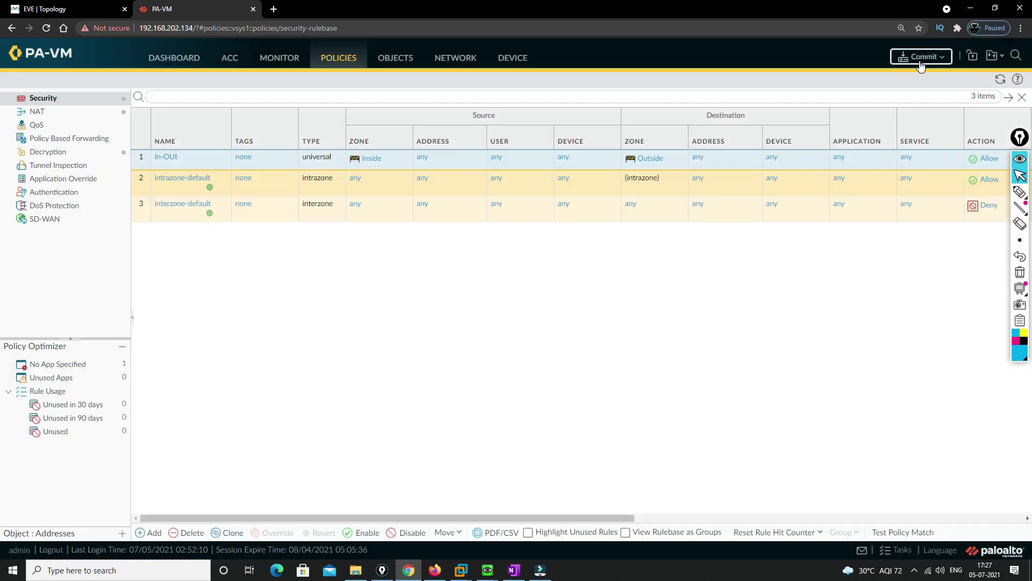
# Commit the configuration to the firewall, check the commit job's details, and dismiss the job status.
pyautogui.click(920, 62)
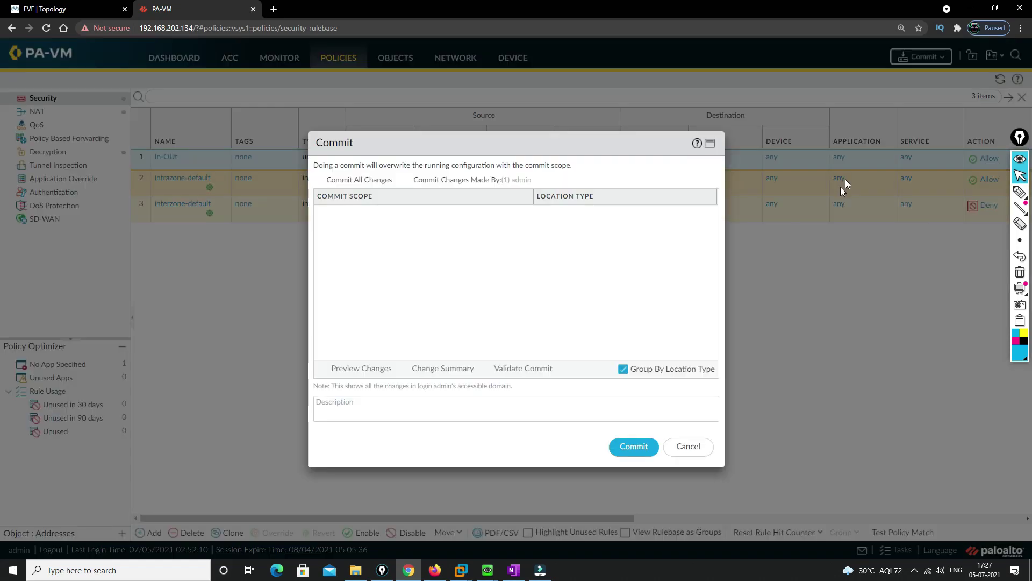
pyautogui.click(634, 447)
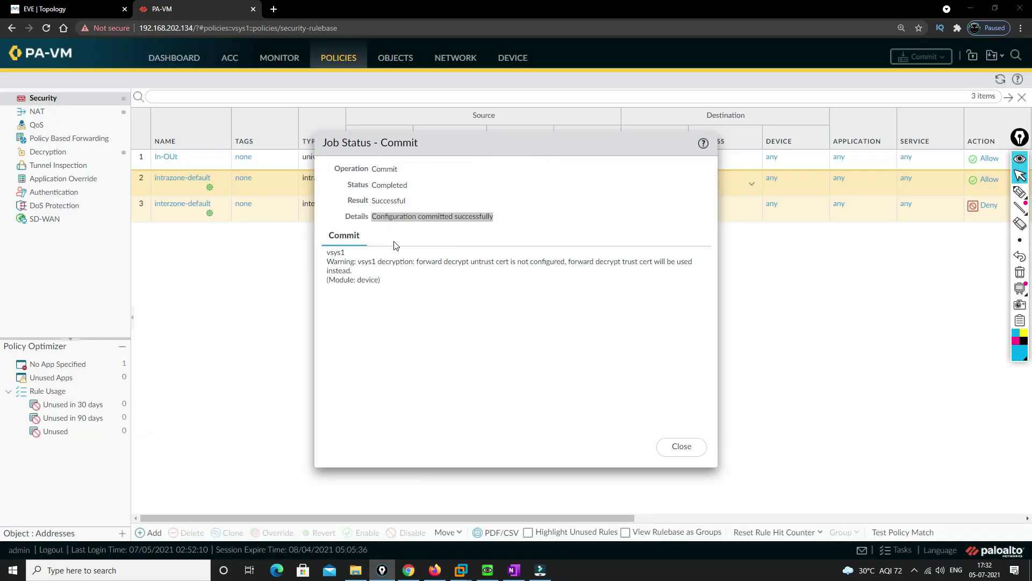
pyautogui.tripleClick(382, 216)
pyautogui.moveTo(396, 216); pyautogui.dragTo(498, 216)
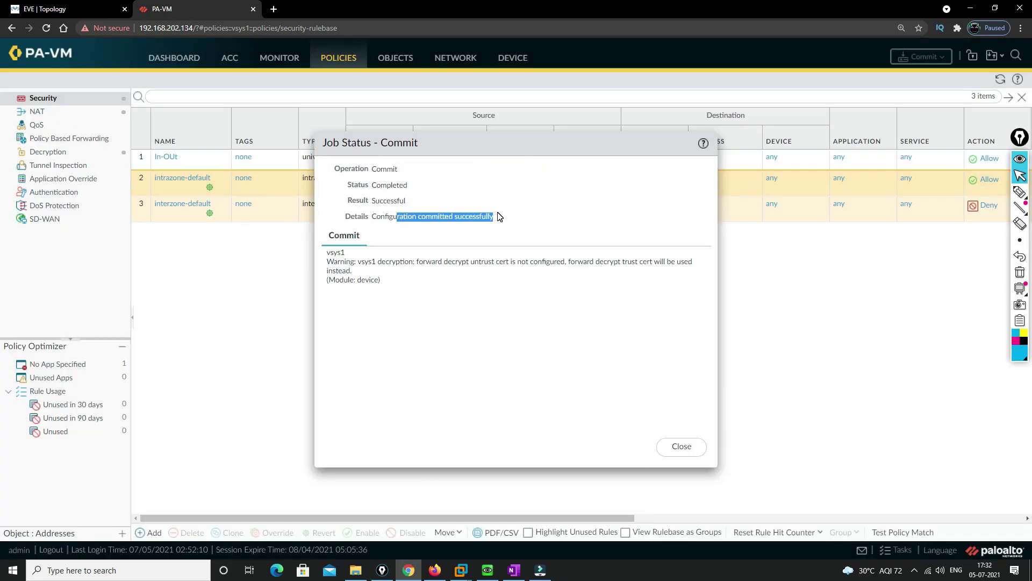
pyautogui.click(677, 446)
# Switch to the EVE topology, open the Win machine's console, and load the Google home page in its browser.
pyautogui.click(69, 7)
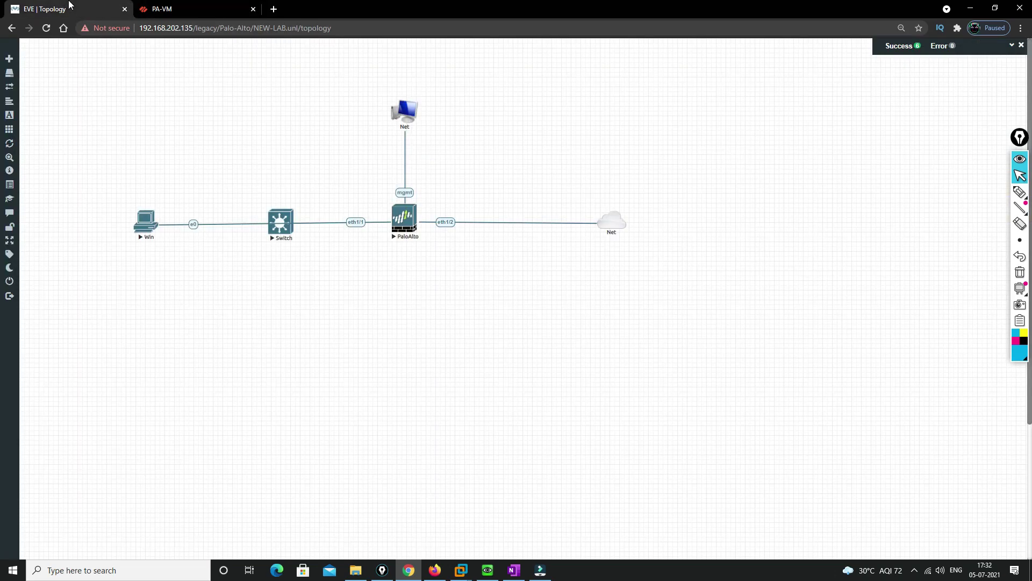
pyautogui.click(144, 218)
pyautogui.click(558, 119)
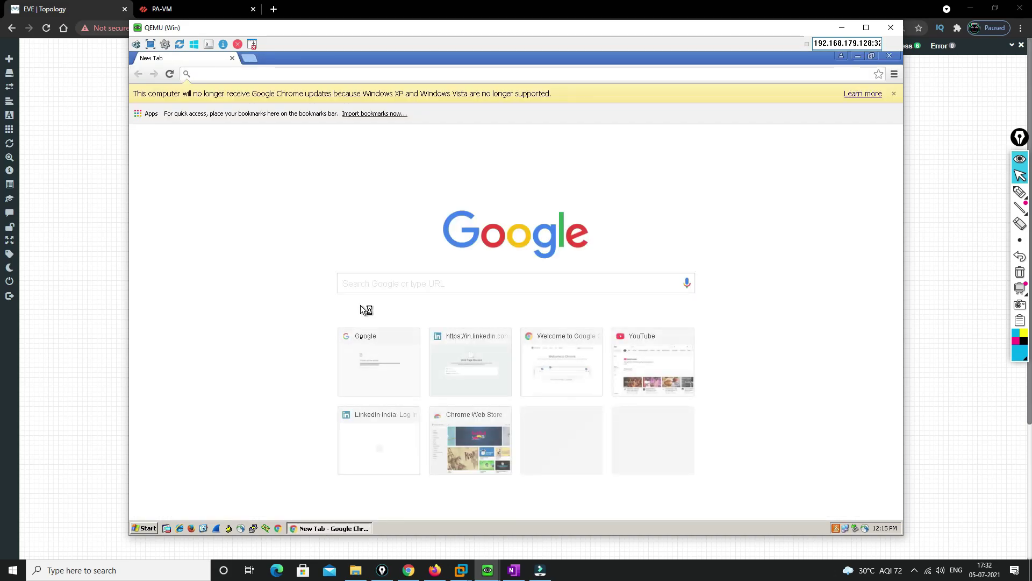
pyautogui.click(365, 373)
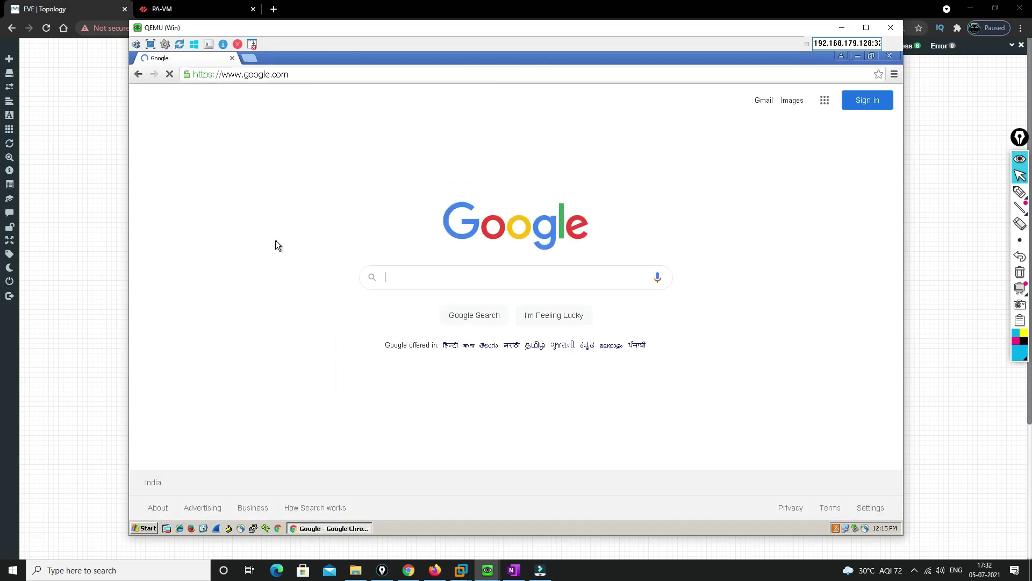
# Search Google for google chrome and open the Google Chrome Web Browser result.
pyautogui.click(412, 279)
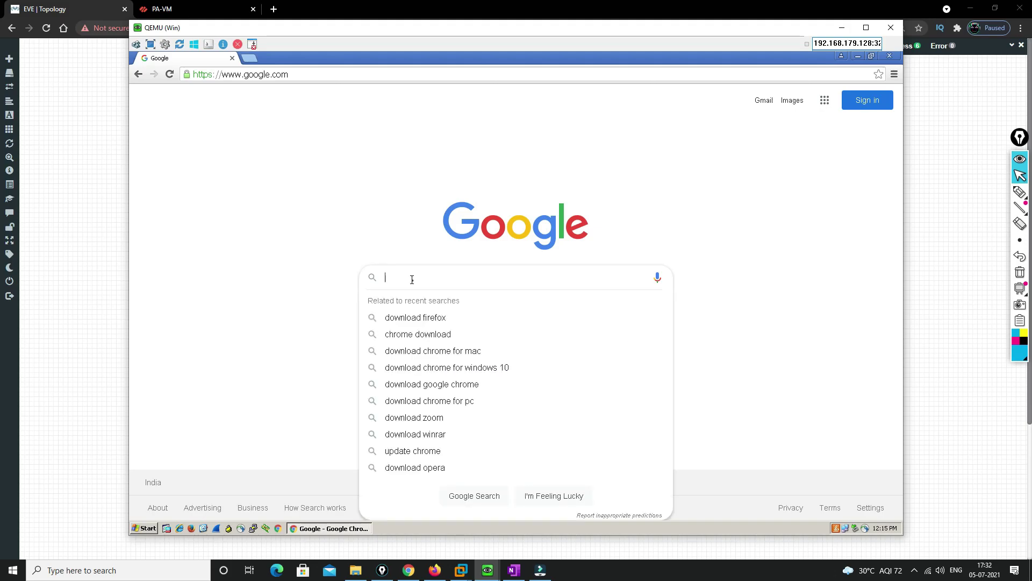
pyautogui.write('google chrome')
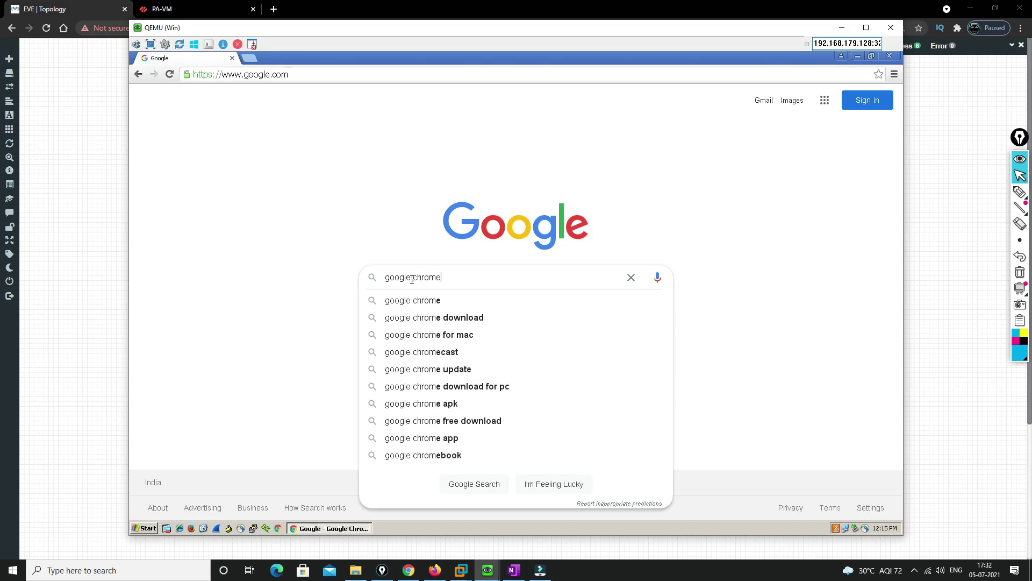
pyautogui.press('Return')
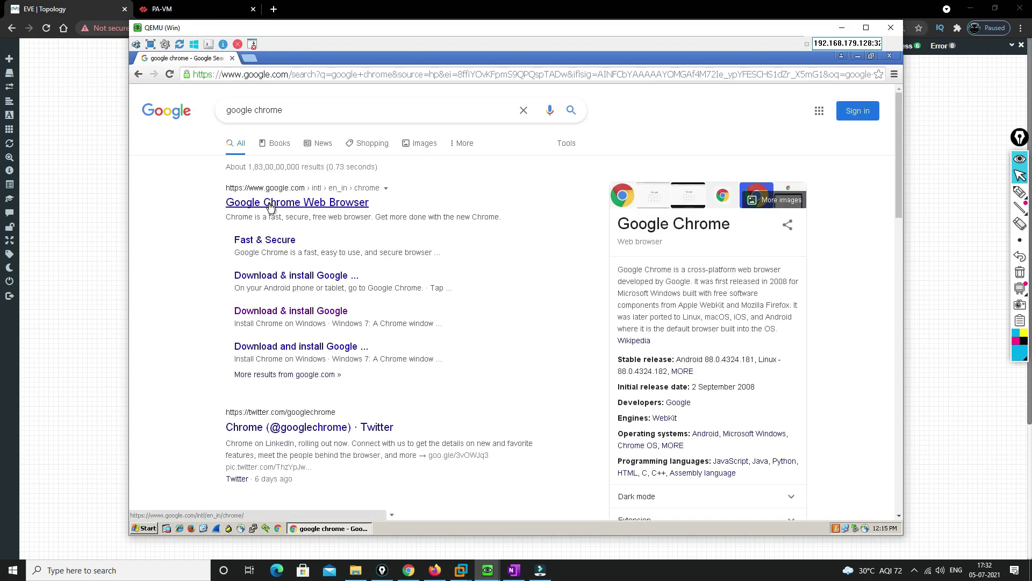
pyautogui.click(270, 206)
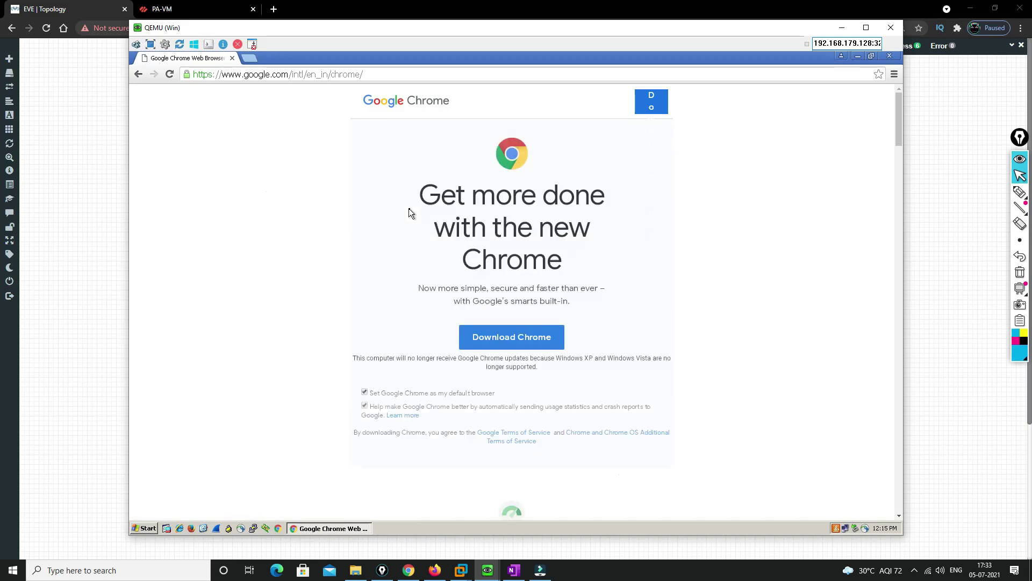
# Try to download the Chrome installer, retry the download, and inspect its entry in the browser's downloads list.
pyautogui.click(490, 341)
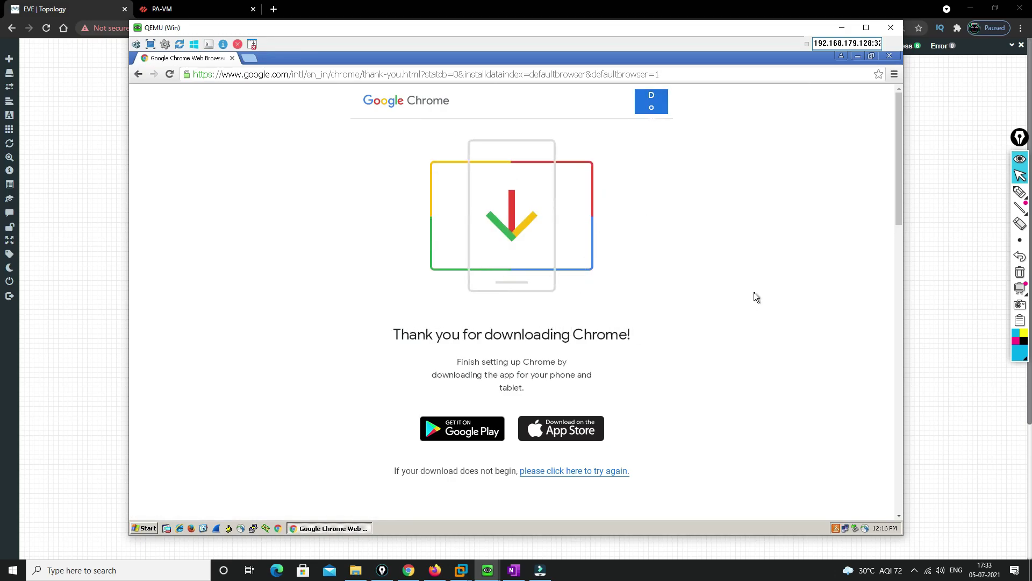
pyautogui.moveTo(398, 469); pyautogui.dragTo(508, 471)
pyautogui.click(460, 474)
pyautogui.click(563, 472)
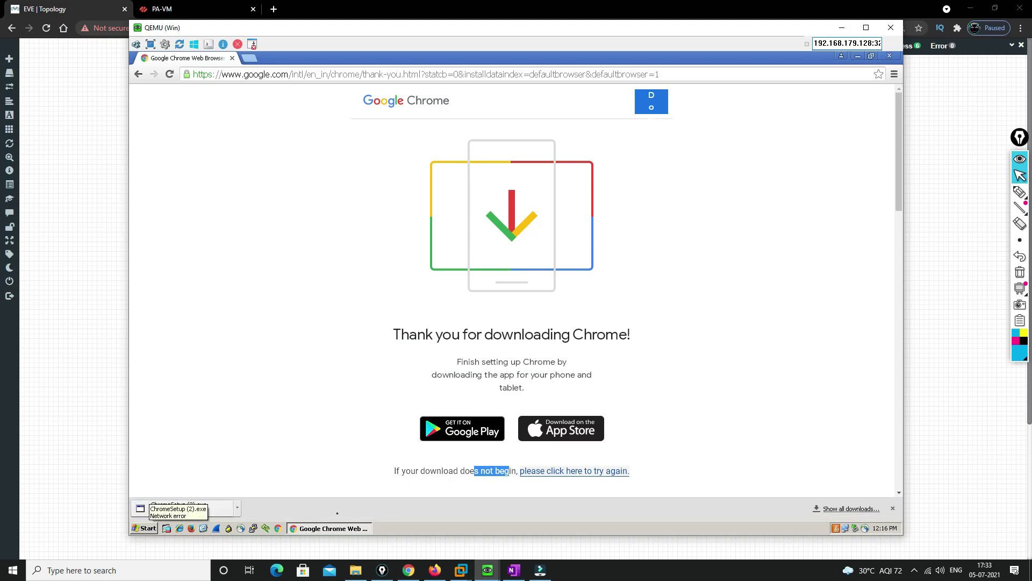
pyautogui.click(849, 508)
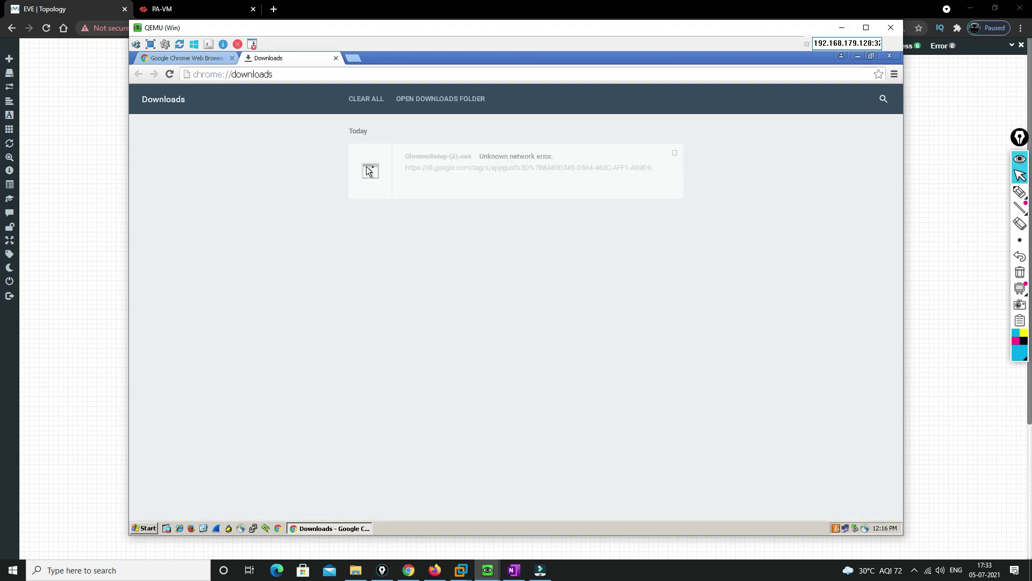
pyautogui.moveTo(505, 158); pyautogui.dragTo(558, 156)
# Switch to the PA-VM firewall and examine the Data Filtering logs for the ChromeSetup.exe download attempt.
pyautogui.click(191, 6)
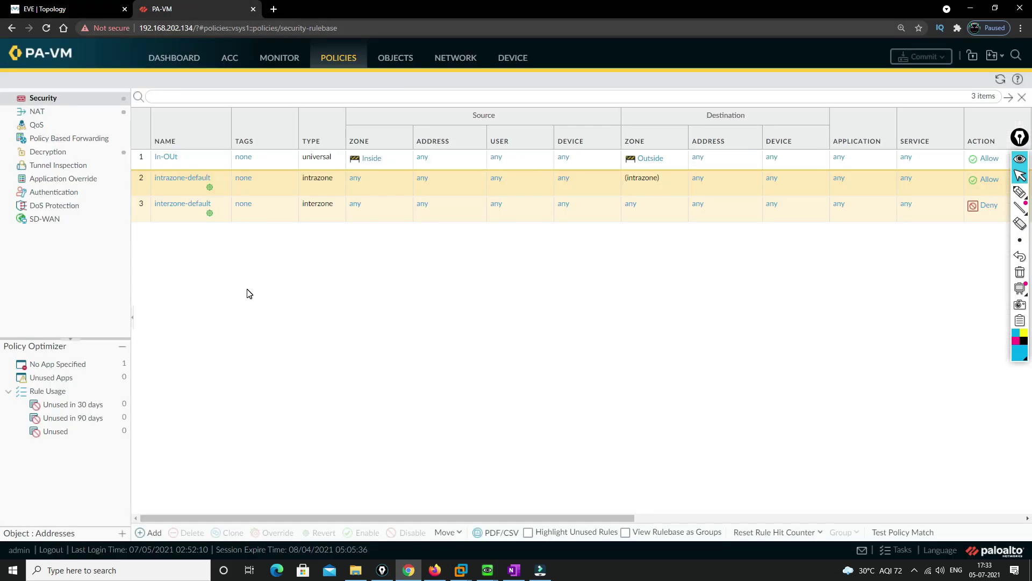
pyautogui.click(272, 60)
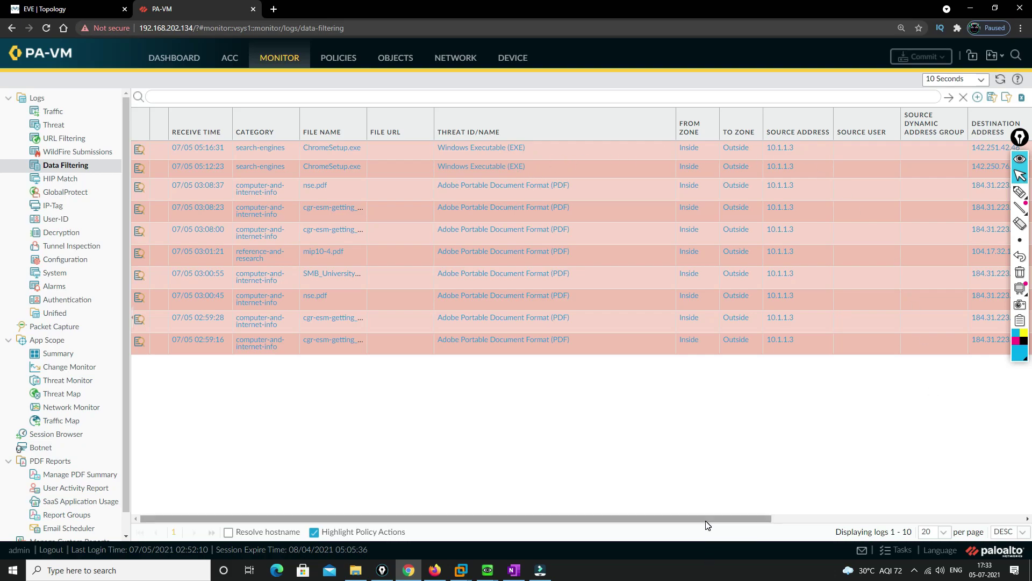
pyautogui.moveTo(707, 518); pyautogui.dragTo(931, 520)
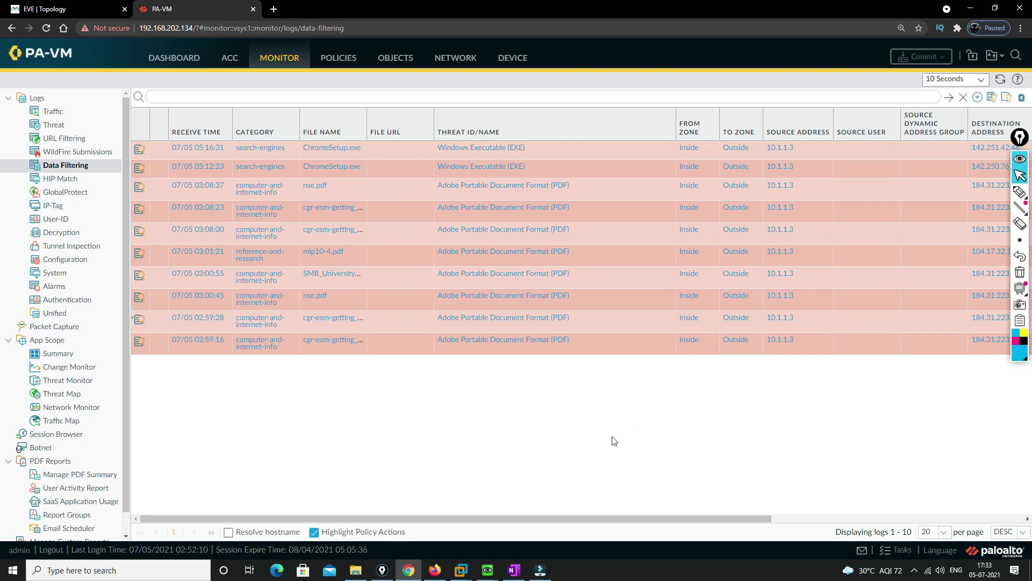
pyautogui.moveTo(574, 520); pyautogui.dragTo(532, 514)
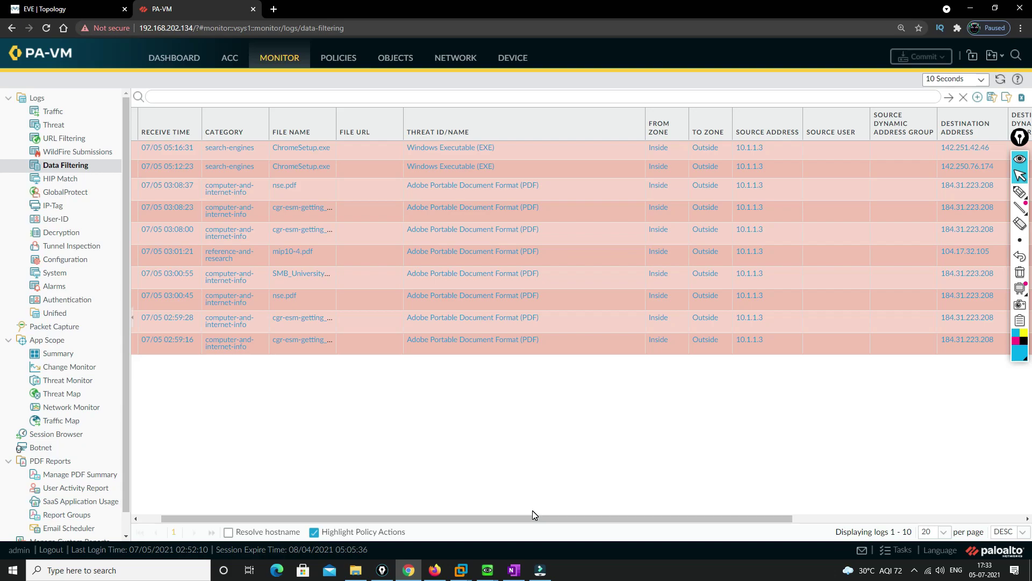
# Return to the Win machine's console and open google.com in a new browser tab.
pyautogui.click(74, 5)
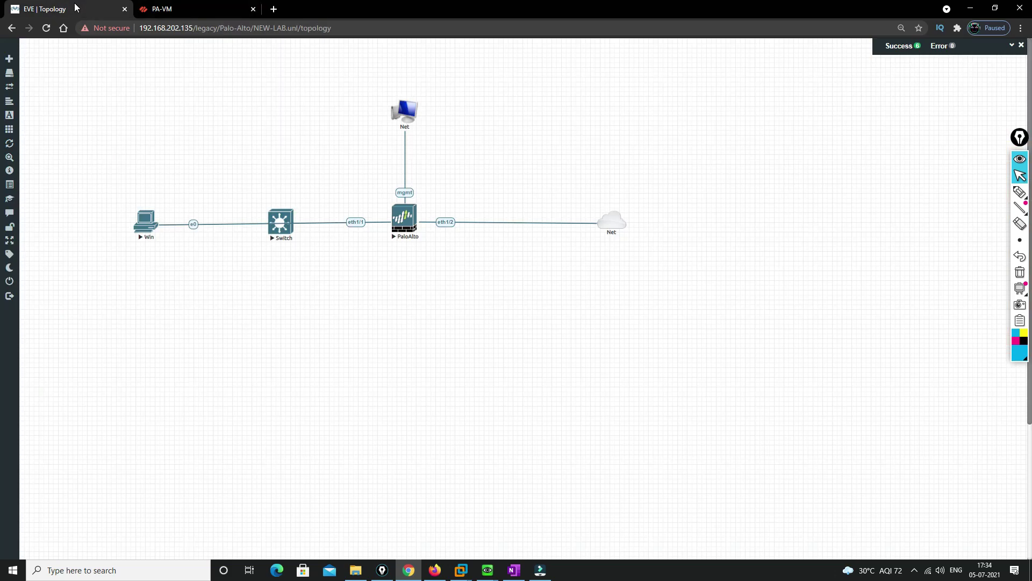
pyautogui.click(182, 6)
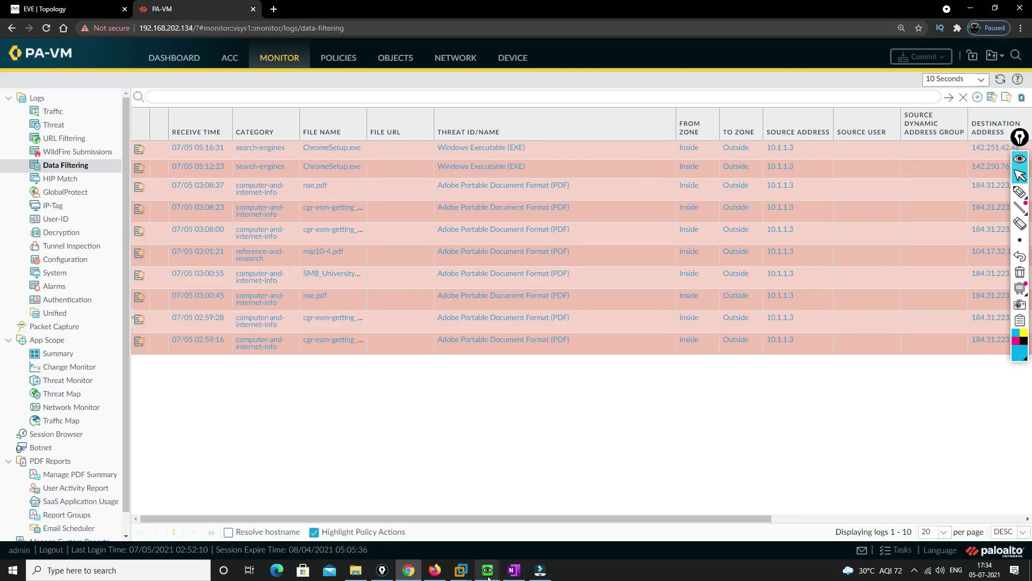
pyautogui.moveTo(495, 571)
pyautogui.click(529, 524)
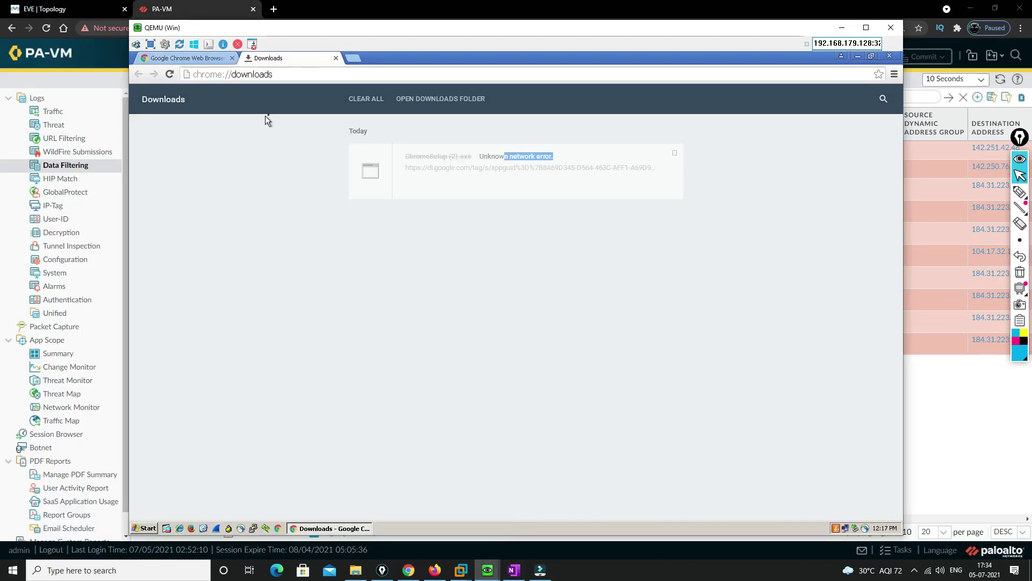
pyautogui.click(354, 58)
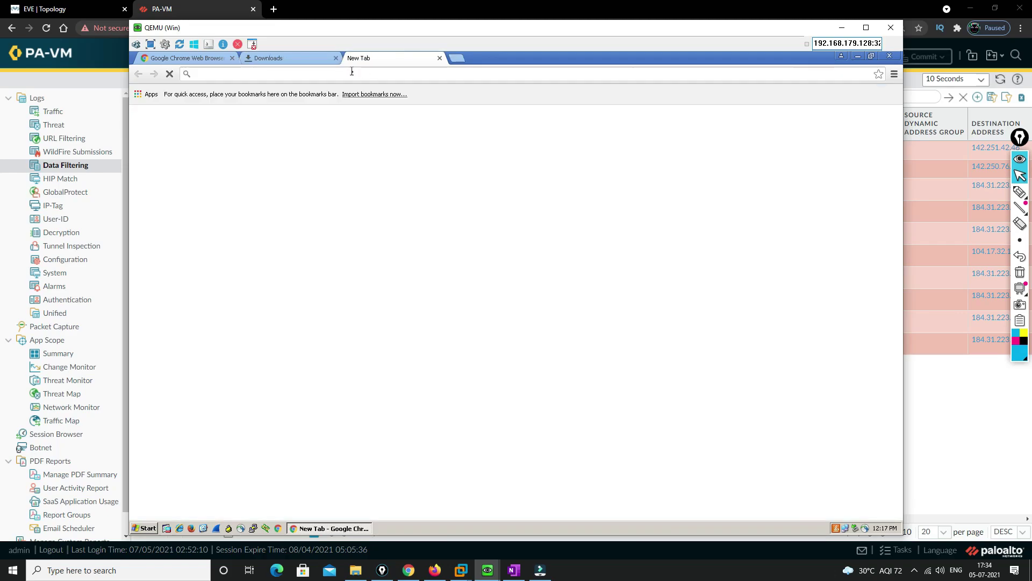
pyautogui.write('google.com')
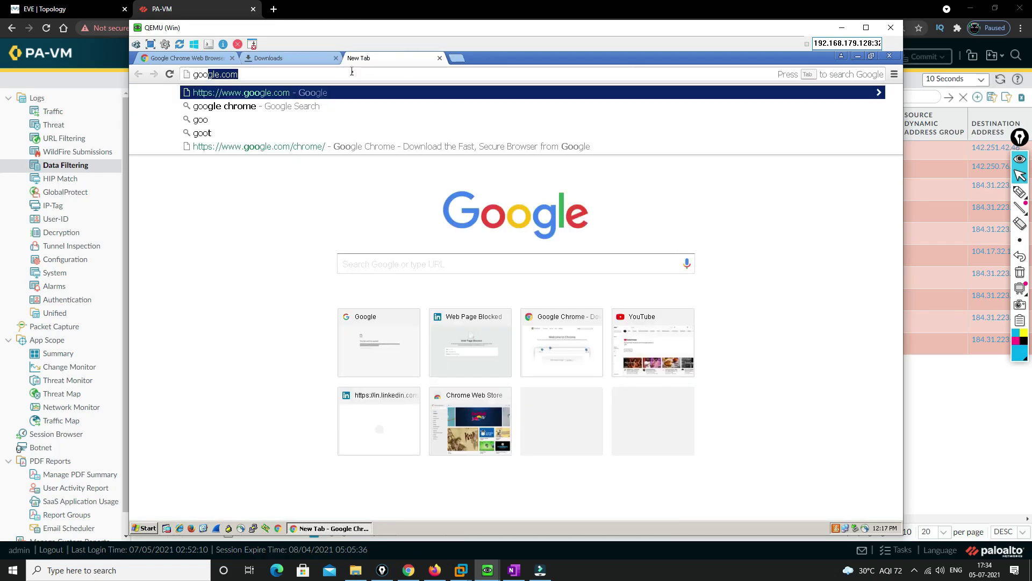
pyautogui.press('Return')
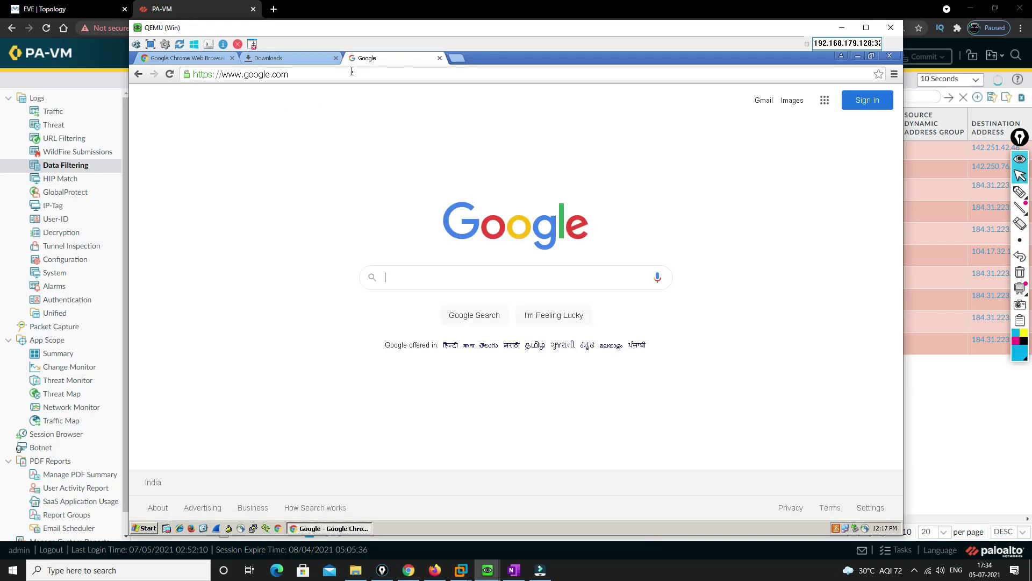
# Search Google for pdf networking book and open the PDF result An Introduction to Computer Networks.
pyautogui.write('pdf netw')
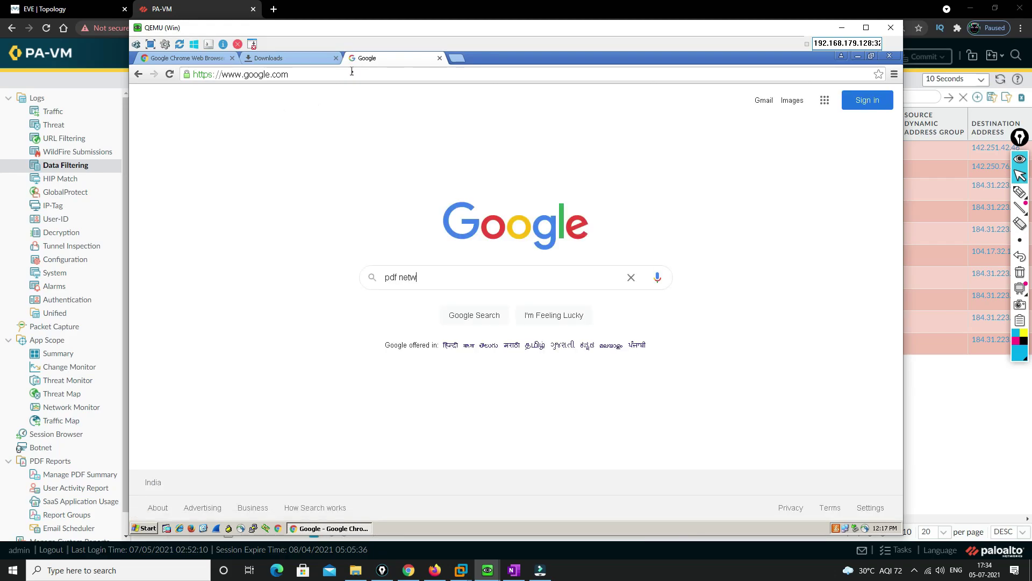
pyautogui.write('orking bo')
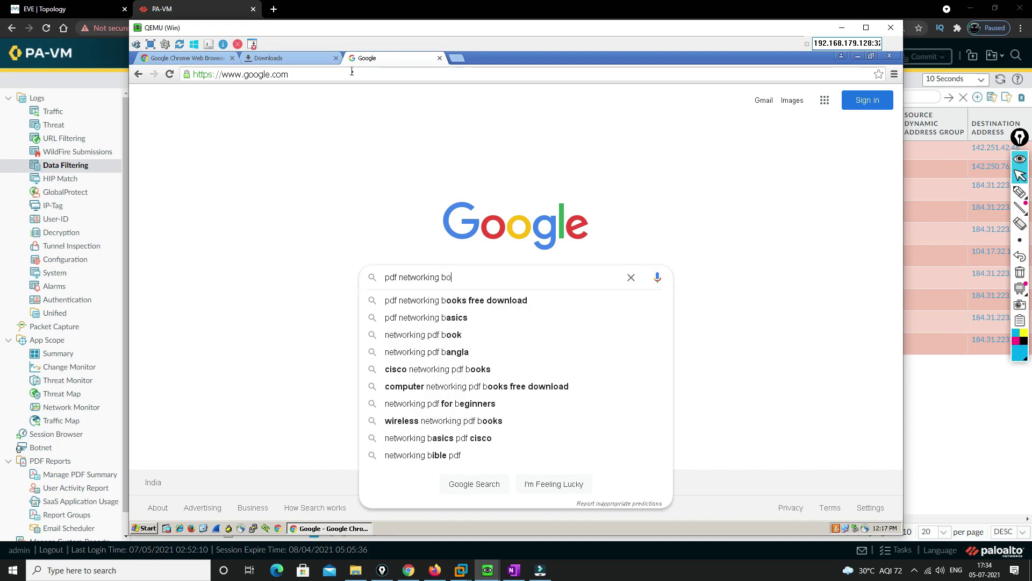
pyautogui.write('ok')
pyautogui.press('Return')
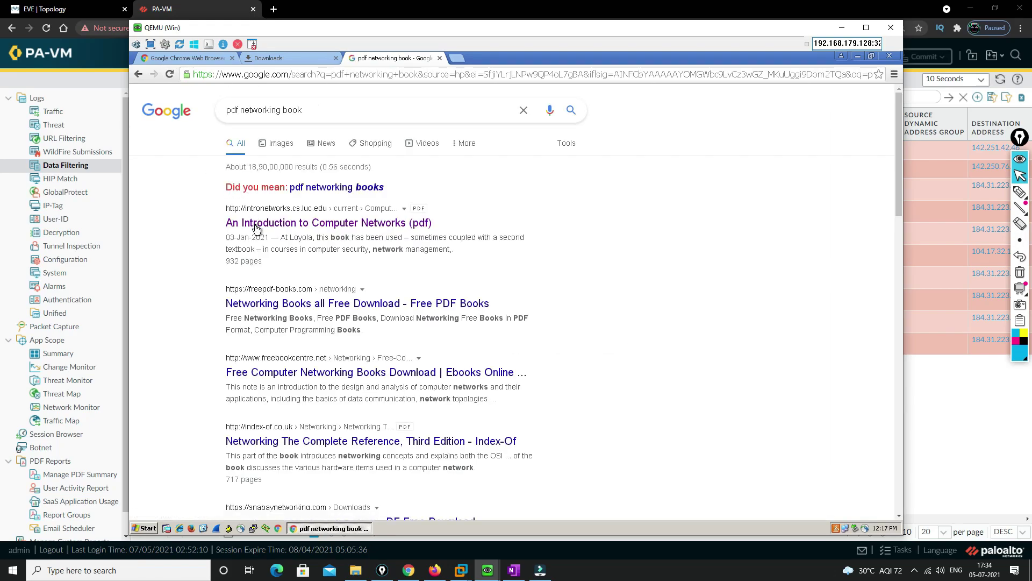
pyautogui.click(256, 229)
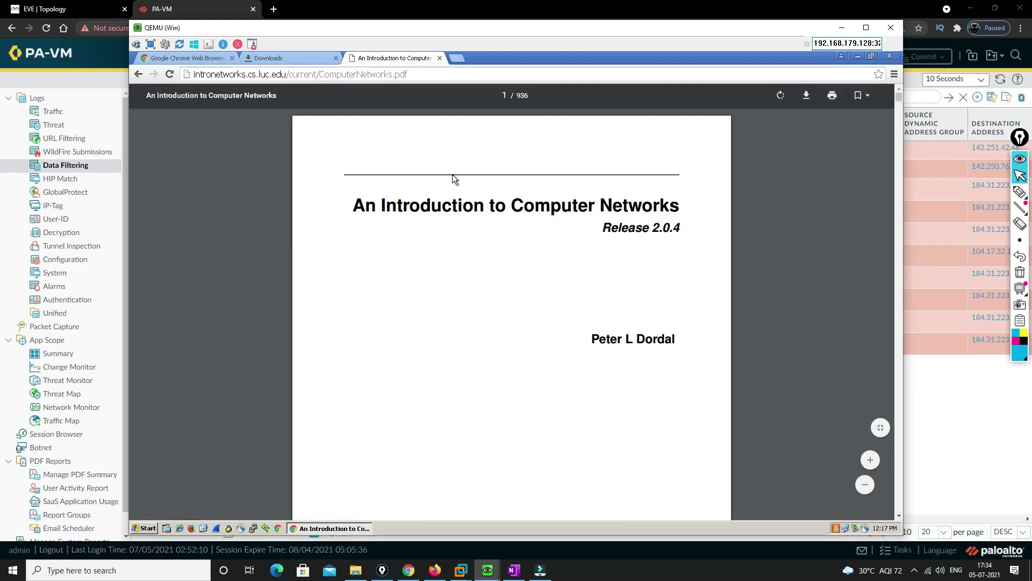
# Revisit the Google Chrome download page and the Downloads list in the Win machine's browser.
pyautogui.click(205, 60)
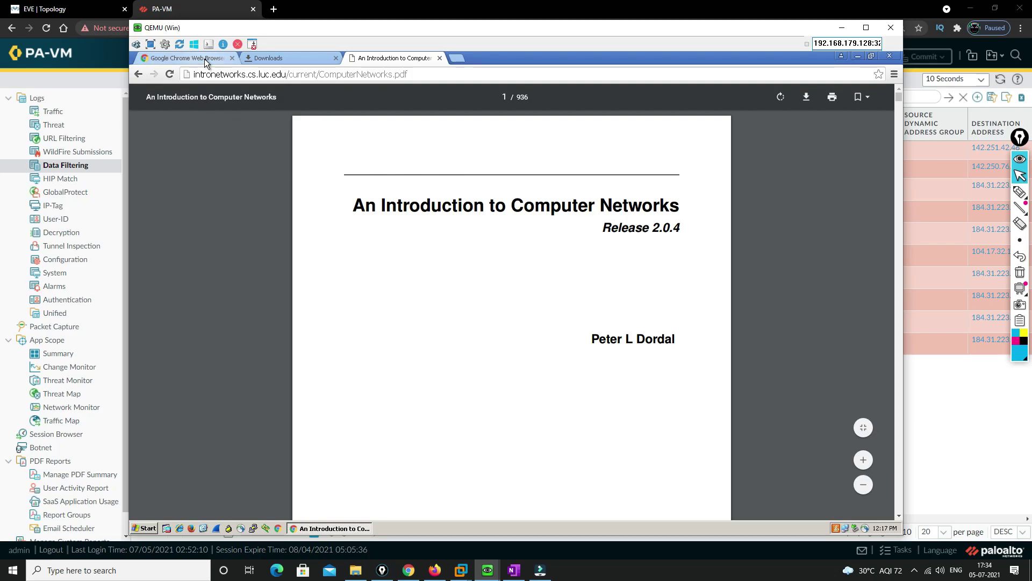
pyautogui.click(269, 58)
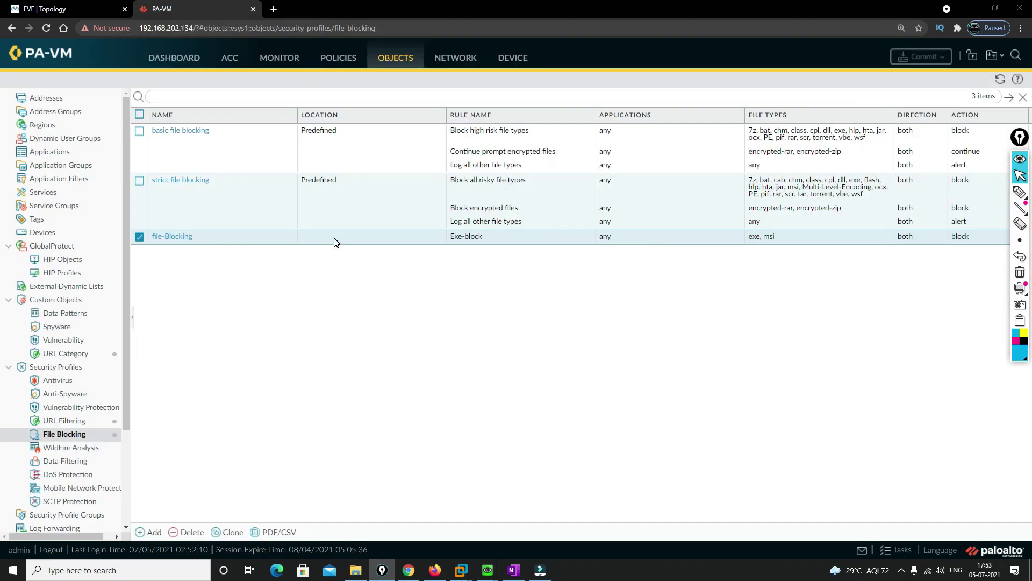
# Set the Exe-block rule's action to continue in the PA-VM firewall's file-Blocking profile and save the profile.
pyautogui.click(169, 236)
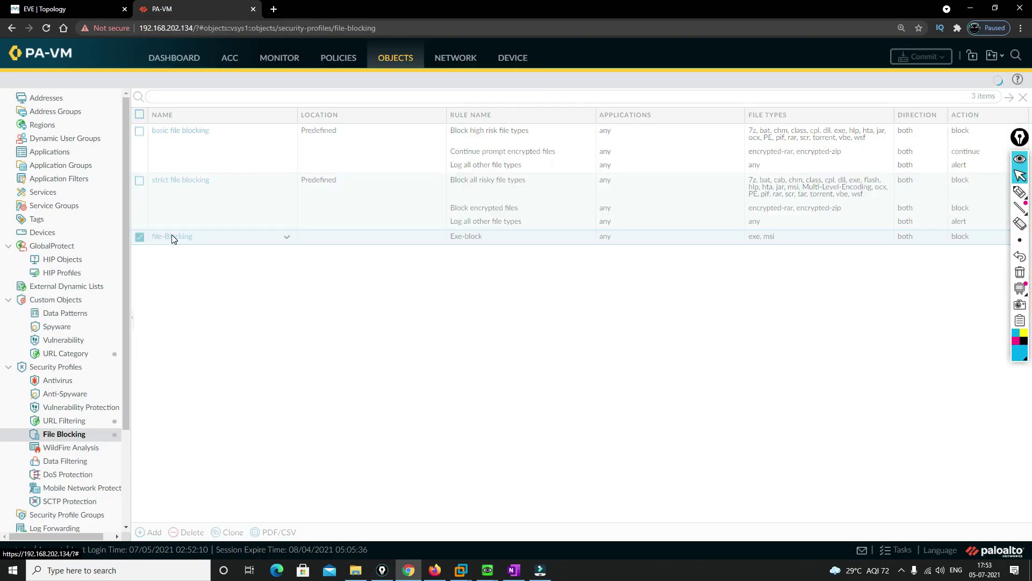
pyautogui.click(675, 264)
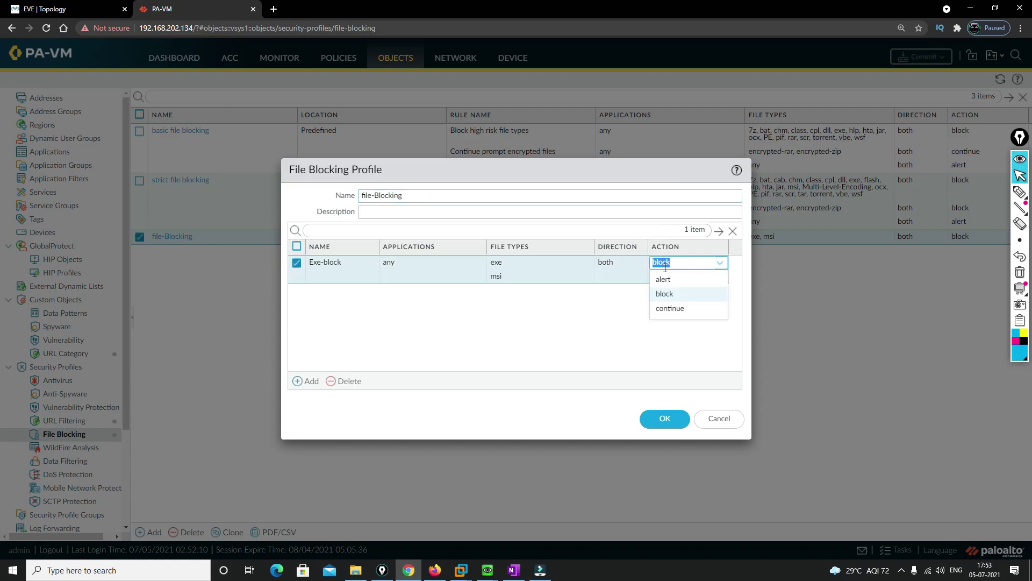
pyautogui.click(676, 309)
pyautogui.click(715, 261)
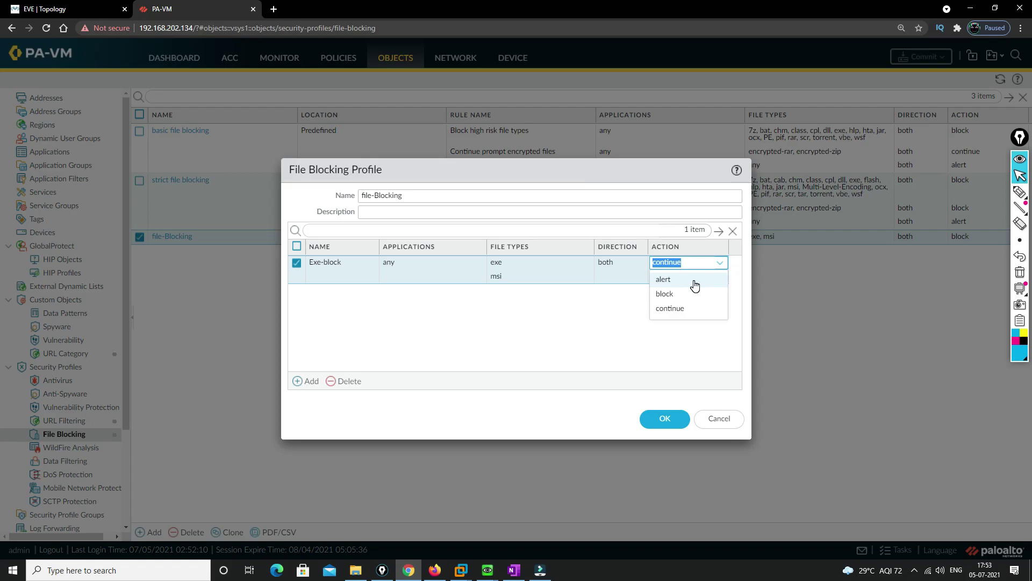
pyautogui.click(686, 311)
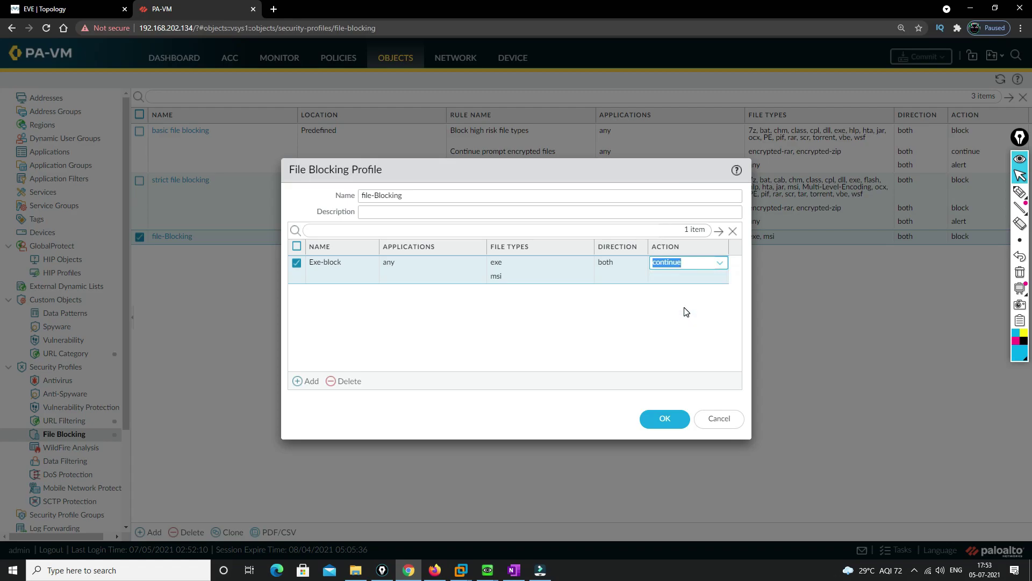
pyautogui.click(664, 419)
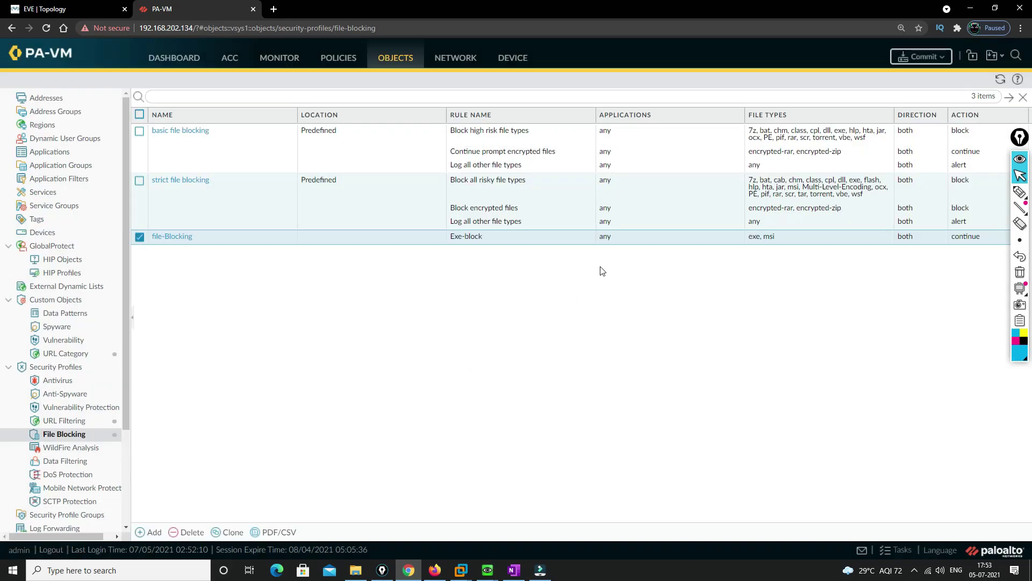
# Commit all changes to the firewall and close the commit job status.
pyautogui.click(921, 56)
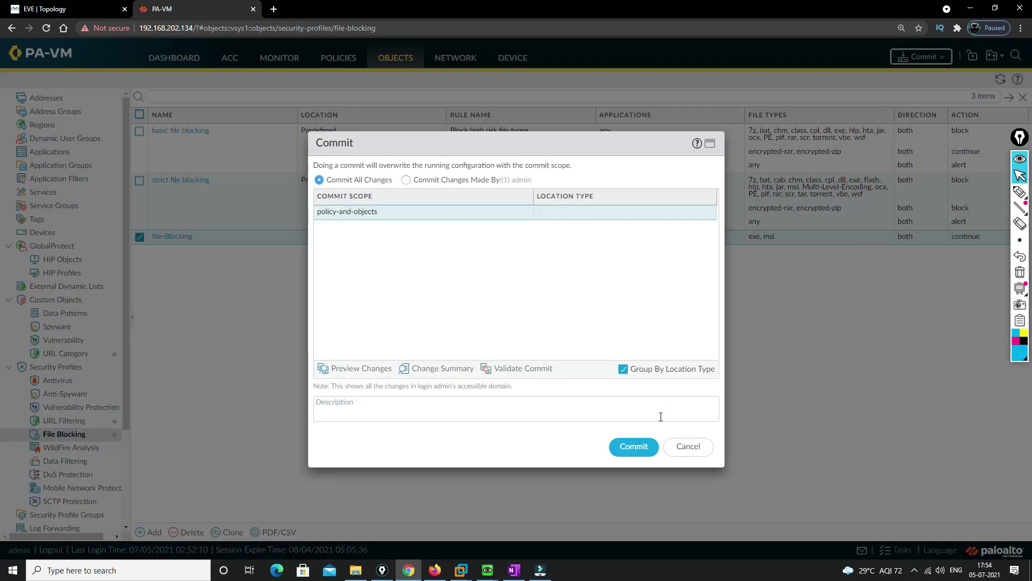
pyautogui.click(633, 446)
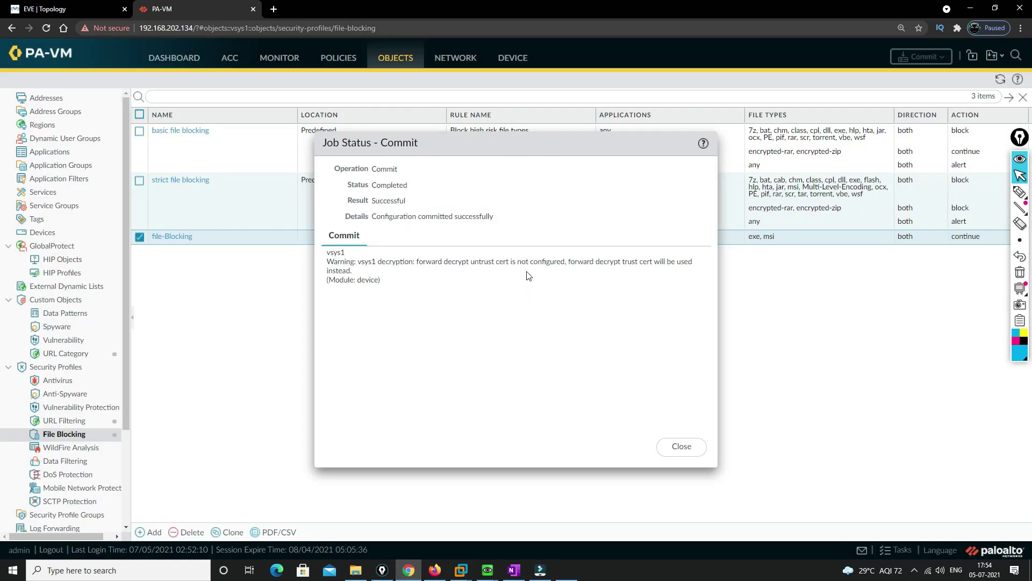
pyautogui.click(681, 448)
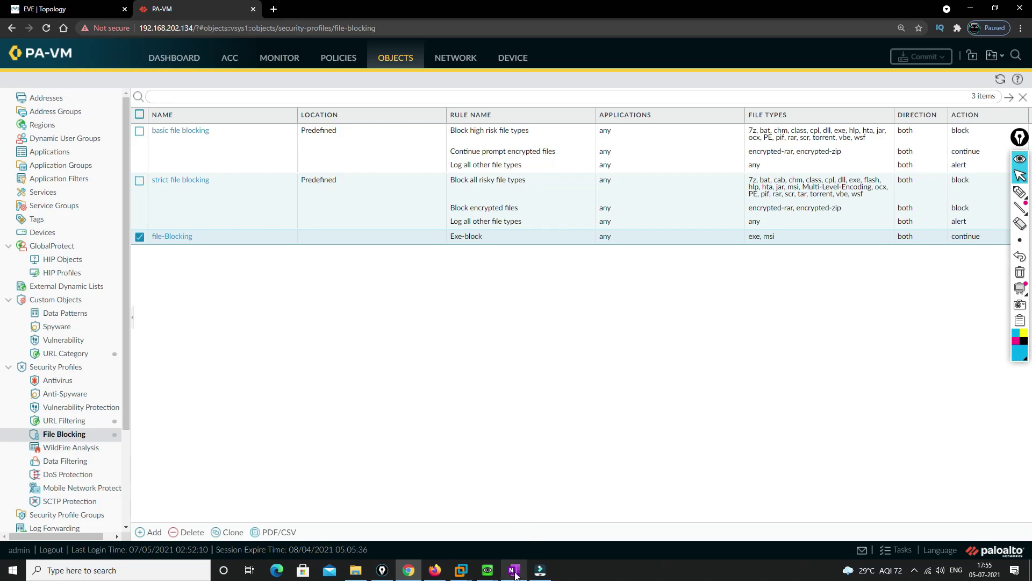
# Switch to the Win machine's console and search Google for mp3 exe download.
pyautogui.moveTo(488, 571)
pyautogui.click(499, 520)
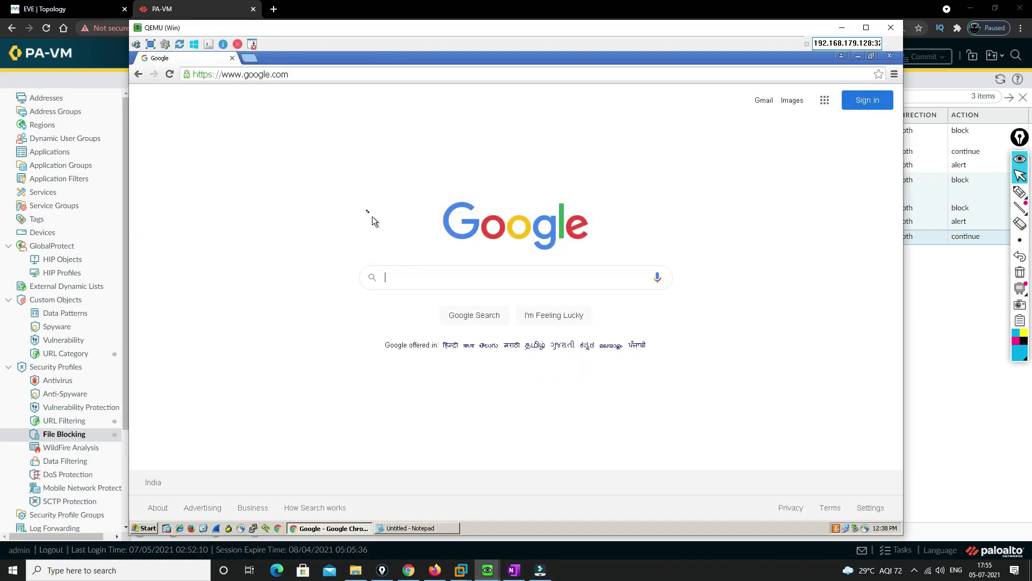
pyautogui.click(394, 275)
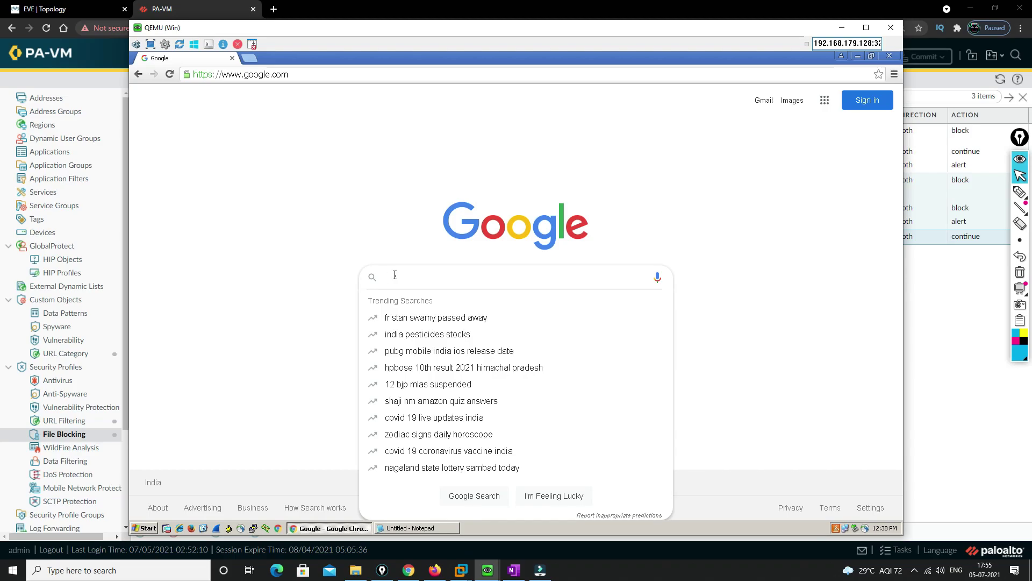
pyautogui.write('mp')
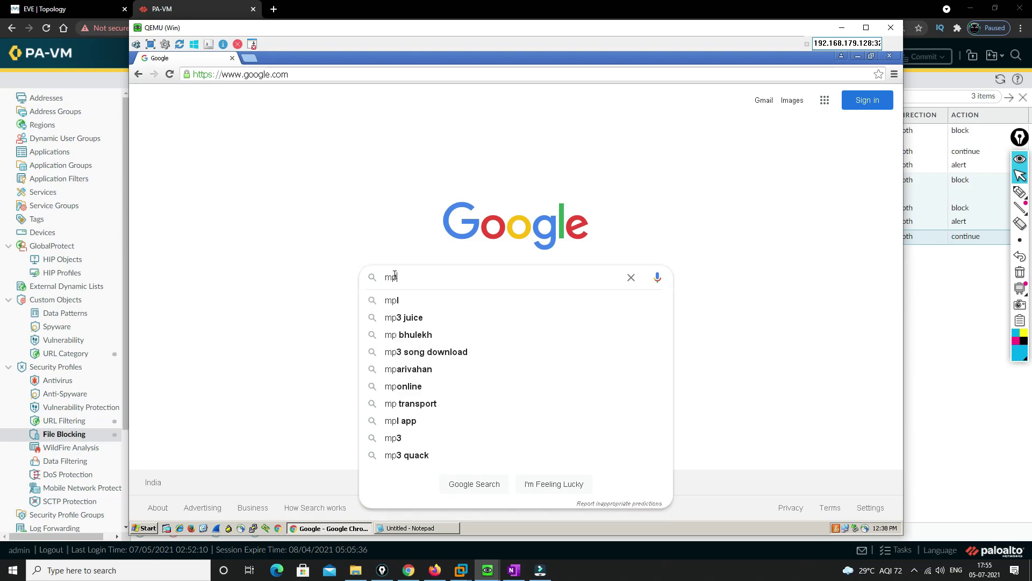
pyautogui.write('3 exe')
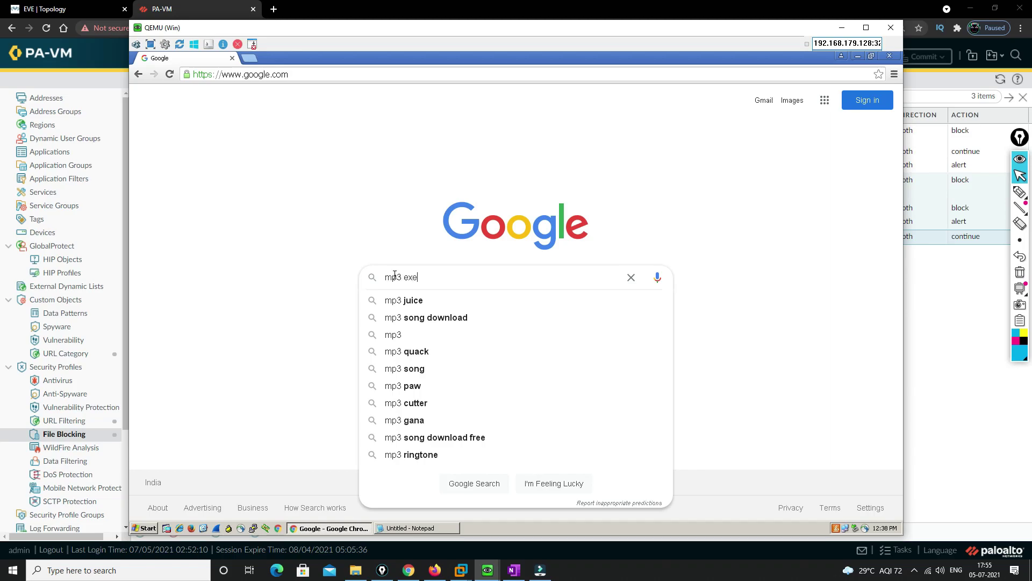
pyautogui.write(' dow')
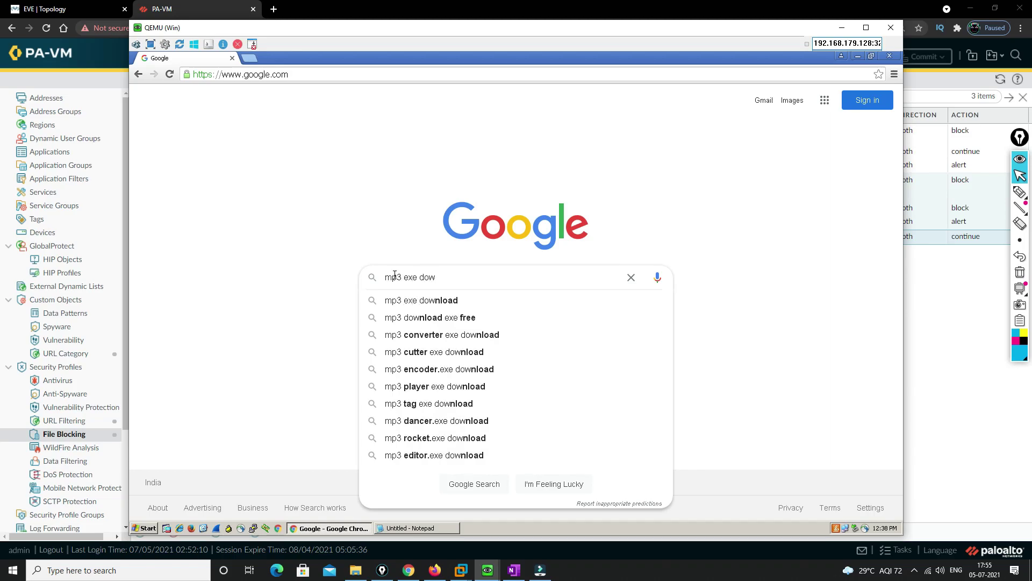
pyautogui.write('nload')
pyautogui.press('Return')
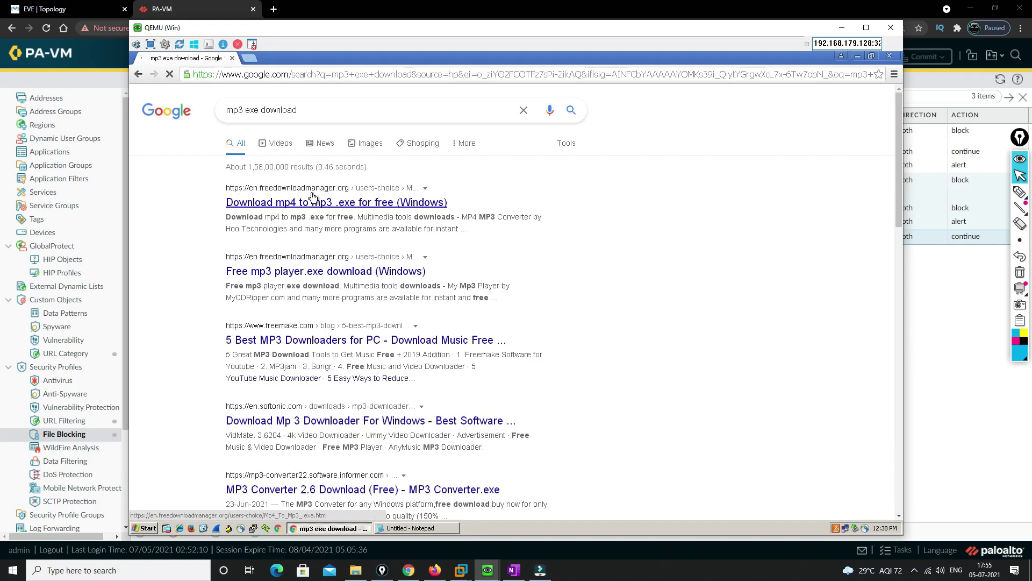
# Try to download MP4 MP3 Converter from the Download mp4 to mp3 .exe search result, and return to the previous page.
pyautogui.click(310, 202)
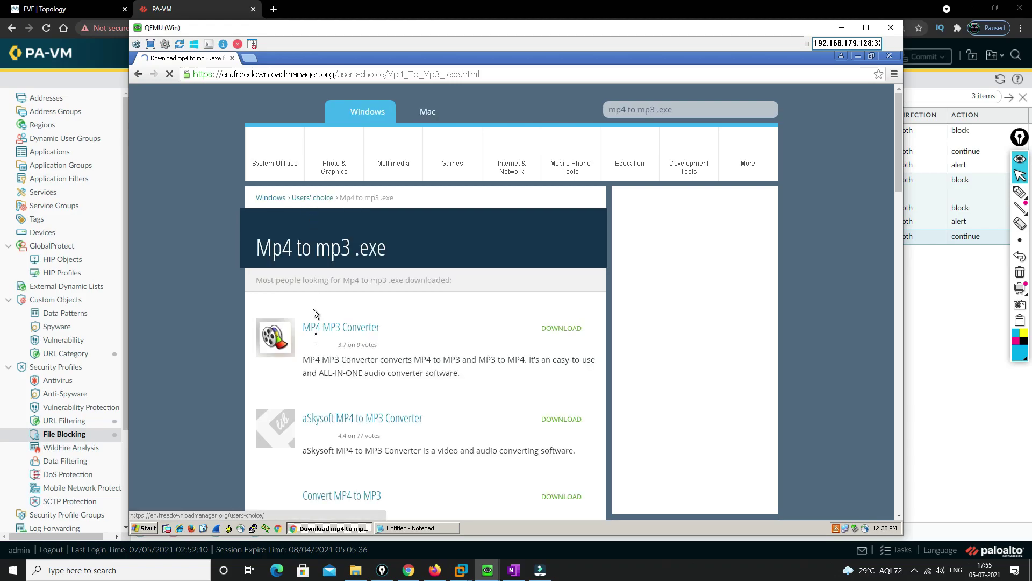
pyautogui.click(561, 329)
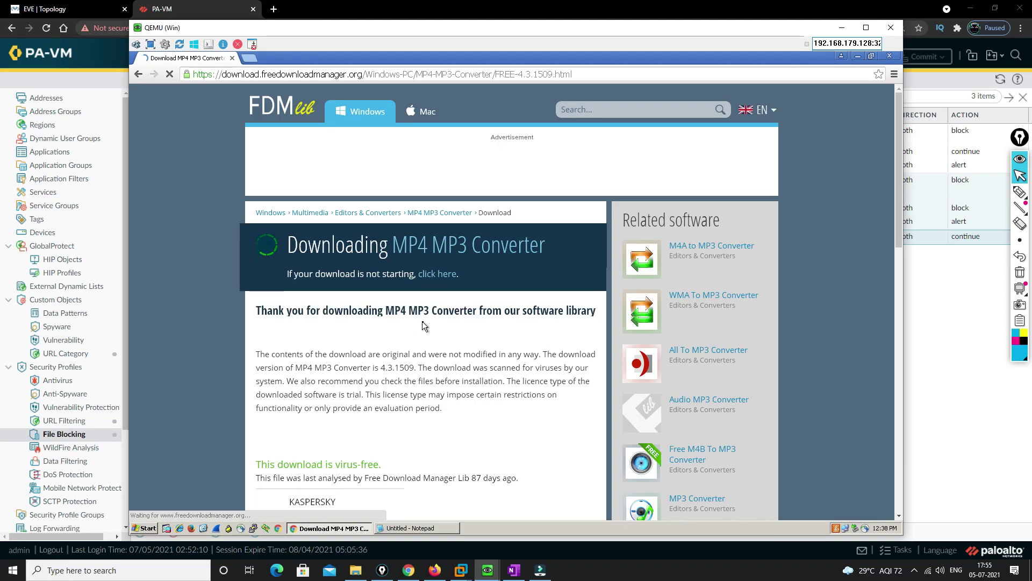
pyautogui.scroll(-2, 422, 323)
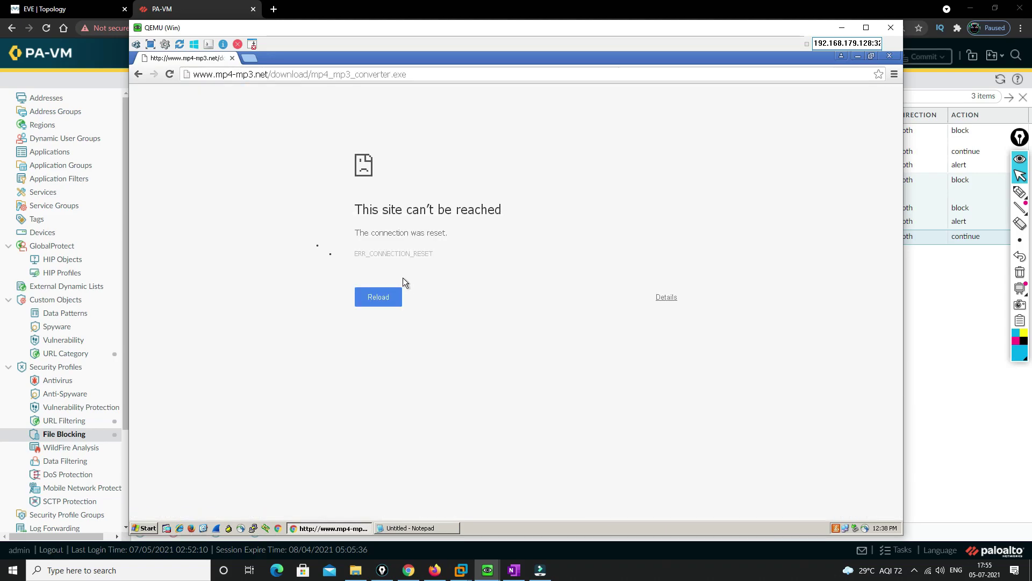
pyautogui.click(139, 75)
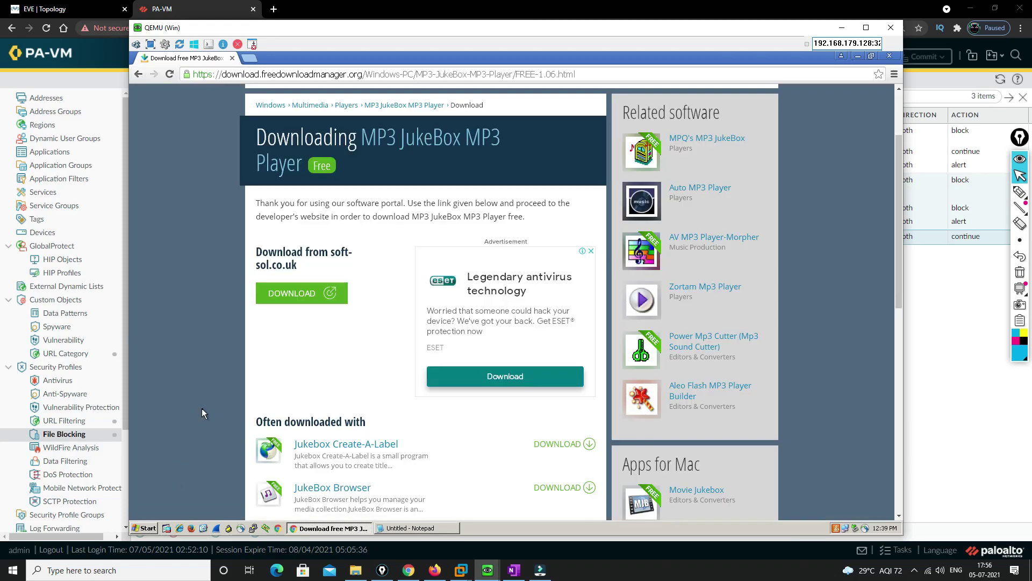
# Switch to the PA-VM firewall and examine the Data Filtering logs for the mp4-to-mp3 converter download attempt.
pyautogui.click(949, 355)
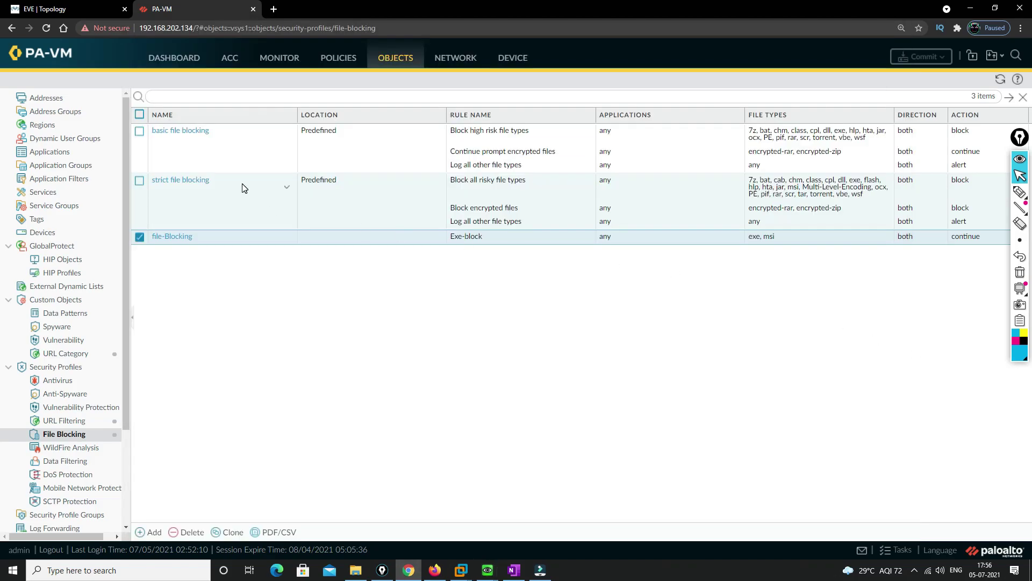
pyautogui.click(274, 71)
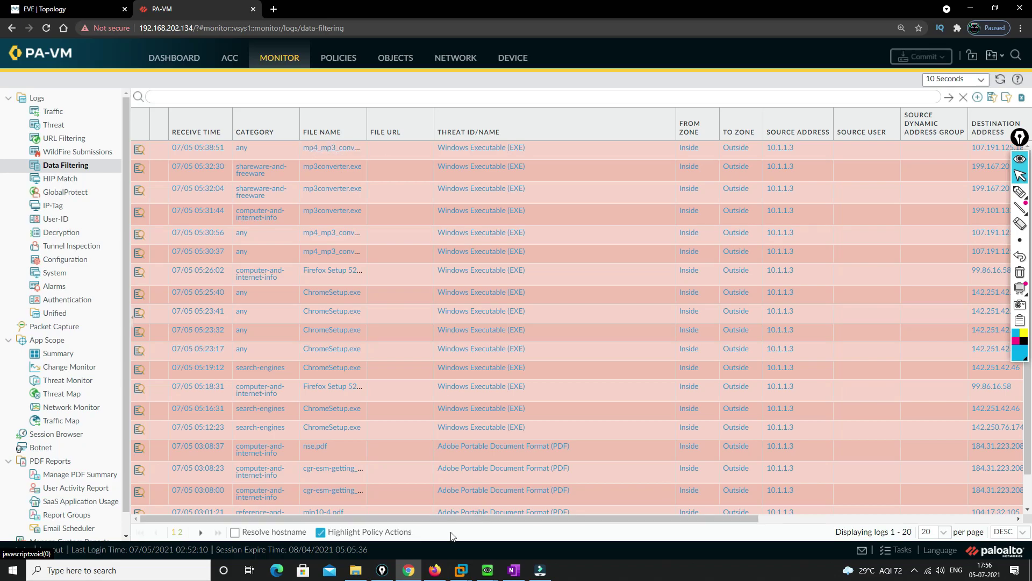
pyautogui.moveTo(459, 519); pyautogui.dragTo(723, 529)
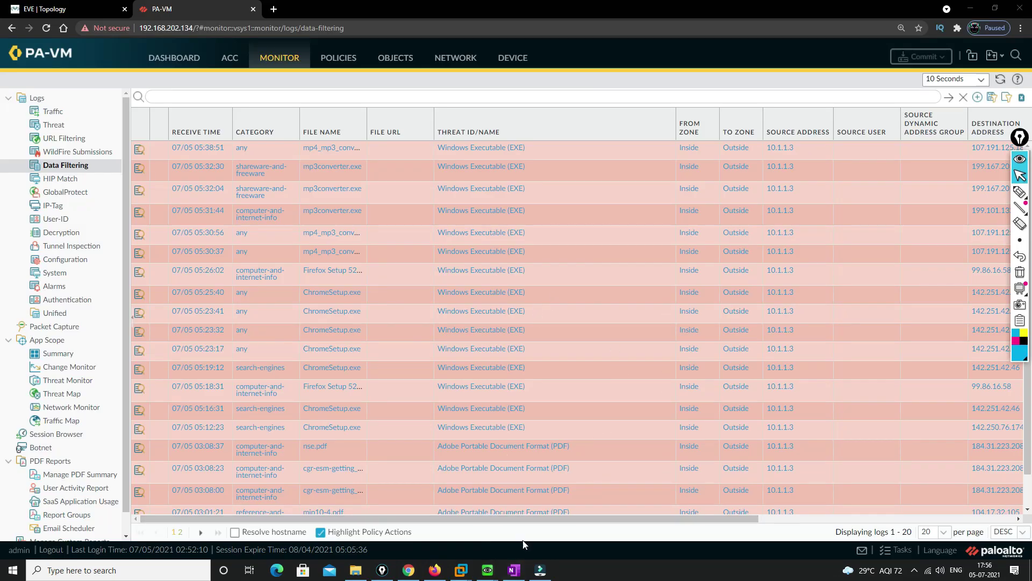
# Switch to the OneNote training notes and examine the sample File Transfer Blocked response page.
pyautogui.rightClick(514, 570)
pyautogui.click(503, 513)
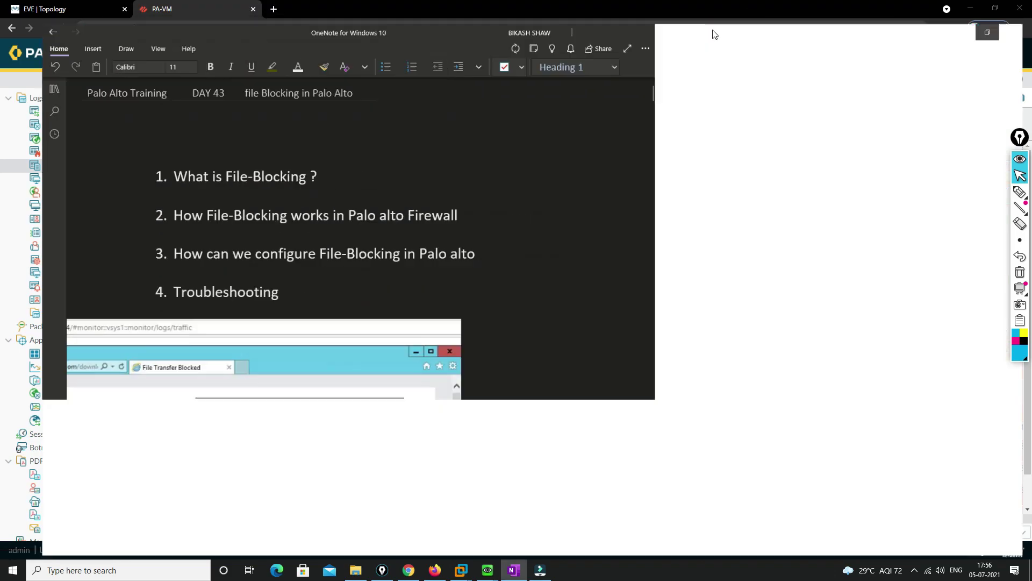
pyautogui.click(712, 26)
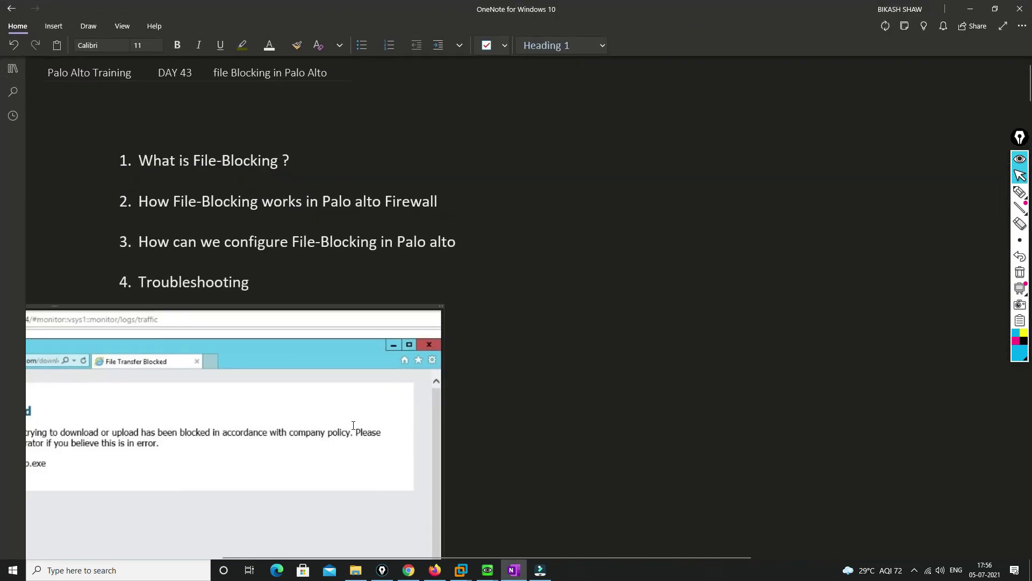
pyautogui.scroll(-5, 316, 437)
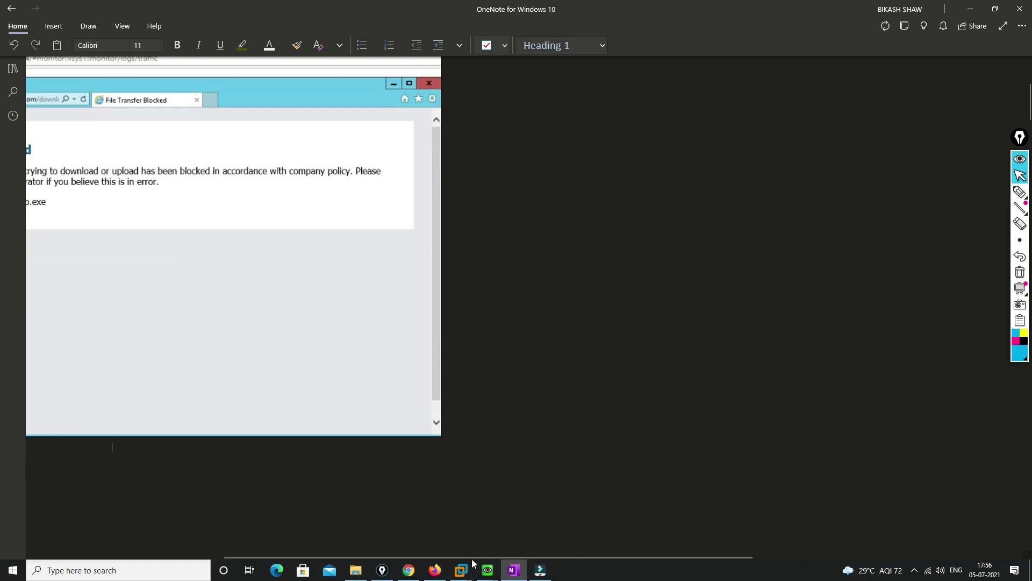
pyautogui.moveTo(398, 556); pyautogui.dragTo(261, 556)
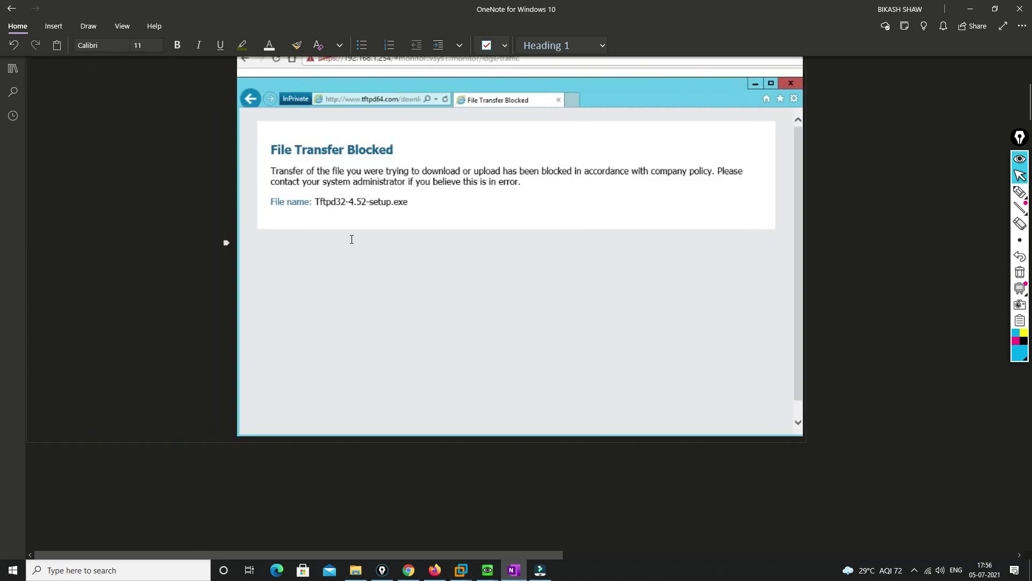
pyautogui.scroll(3, 351, 269)
pyautogui.scroll(-3, 344, 371)
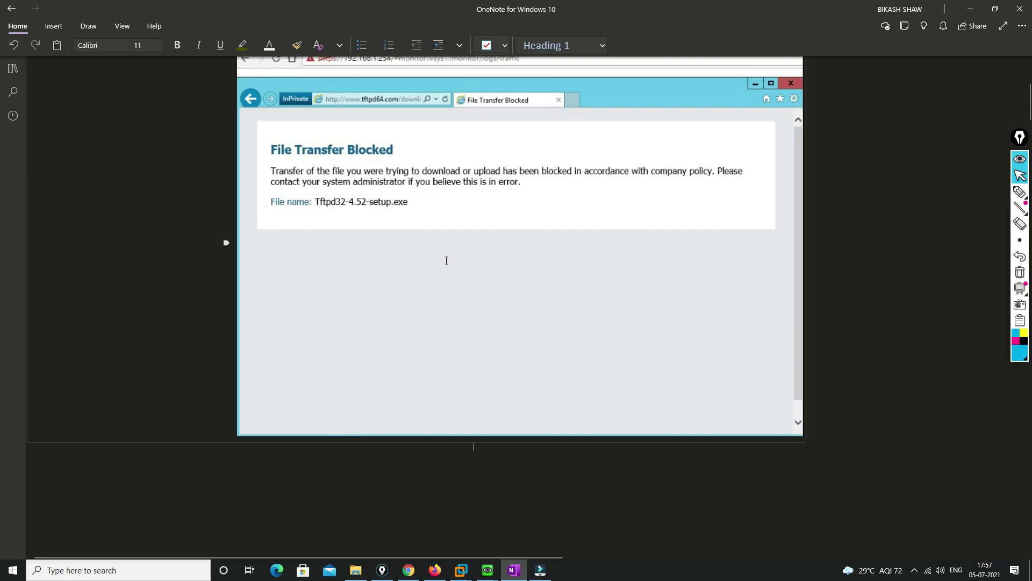
pyautogui.scroll(4, 447, 261)
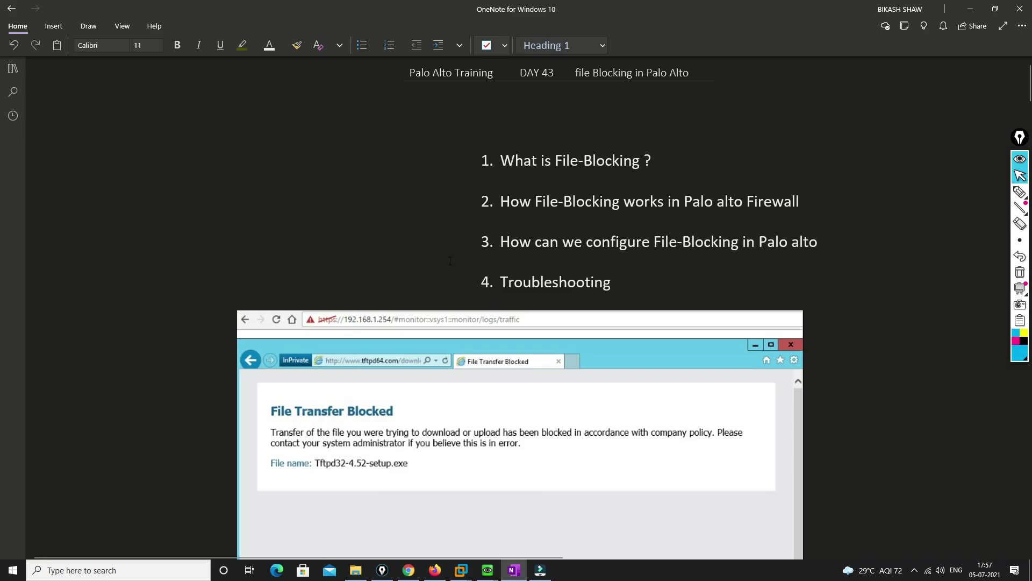
# Leave the OneNote notes and return to the Win machine's console.
pyautogui.click(970, 9)
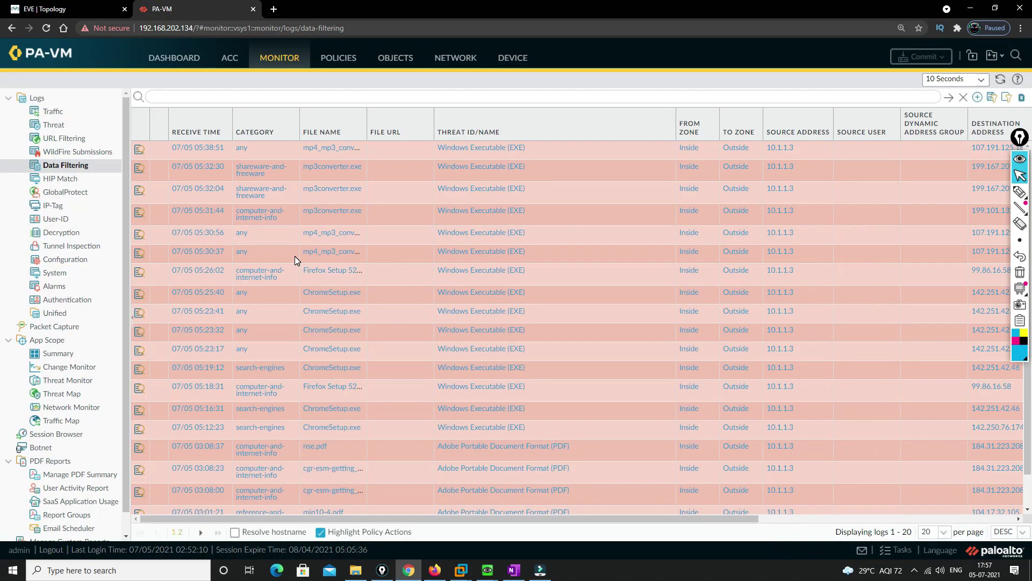
pyautogui.moveTo(487, 570)
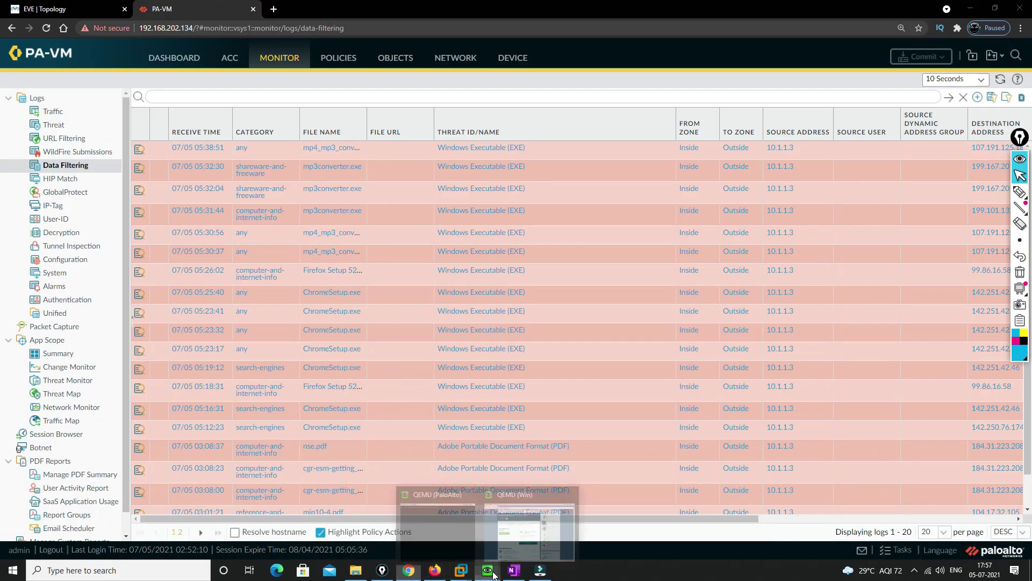
pyautogui.click(530, 521)
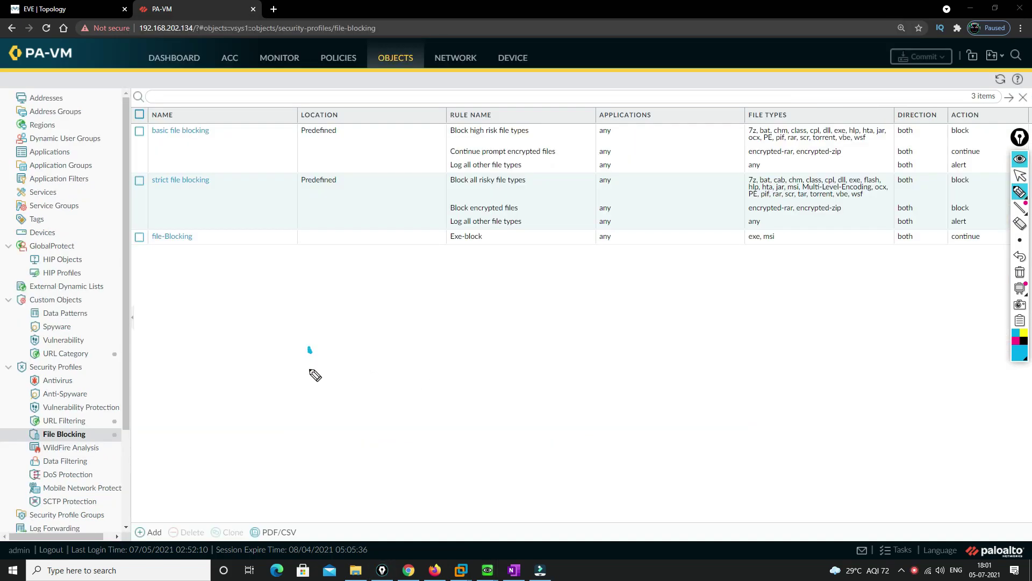
# Sketch a laptop labelled "branch" and "user file" below the file blocking profiles, and connect it to a firewall box labelled "PA".
pyautogui.moveTo(309, 371)
pyautogui.mouseDown()
pyautogui.moveTo(308, 352)
pyautogui.moveTo(361, 364)
pyautogui.moveTo(326, 411)
pyautogui.moveTo(340, 404)
pyautogui.mouseUp()
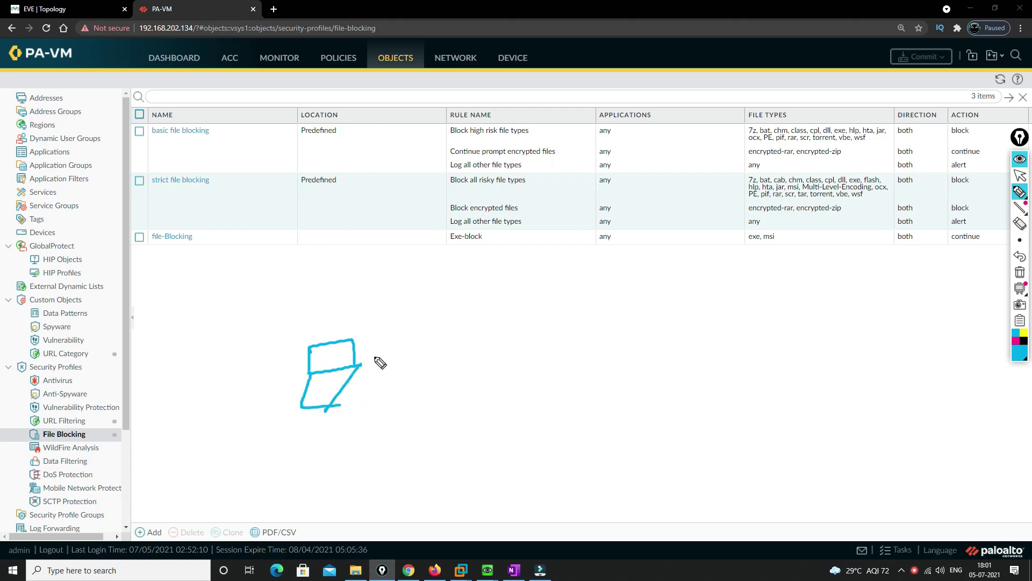
pyautogui.moveTo(304, 305)
pyautogui.mouseDown()
pyautogui.moveTo(313, 323)
pyautogui.moveTo(362, 309)
pyautogui.mouseUp()
pyautogui.moveTo(358, 368); pyautogui.dragTo(407, 362)
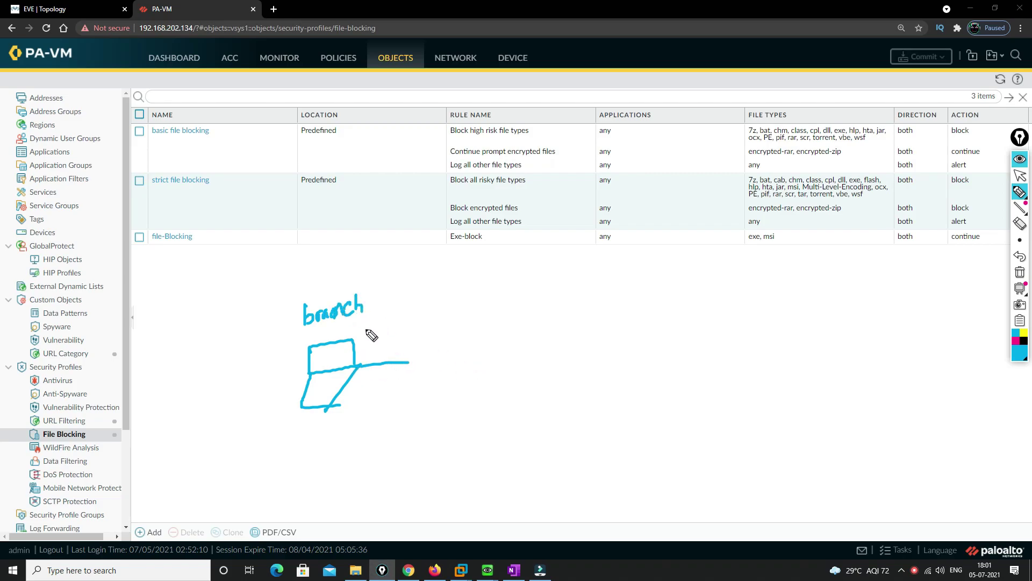
pyautogui.moveTo(361, 324)
pyautogui.mouseDown()
pyautogui.moveTo(376, 334)
pyautogui.moveTo(405, 297)
pyautogui.moveTo(415, 306)
pyautogui.moveTo(424, 296)
pyautogui.moveTo(429, 307)
pyautogui.mouseUp()
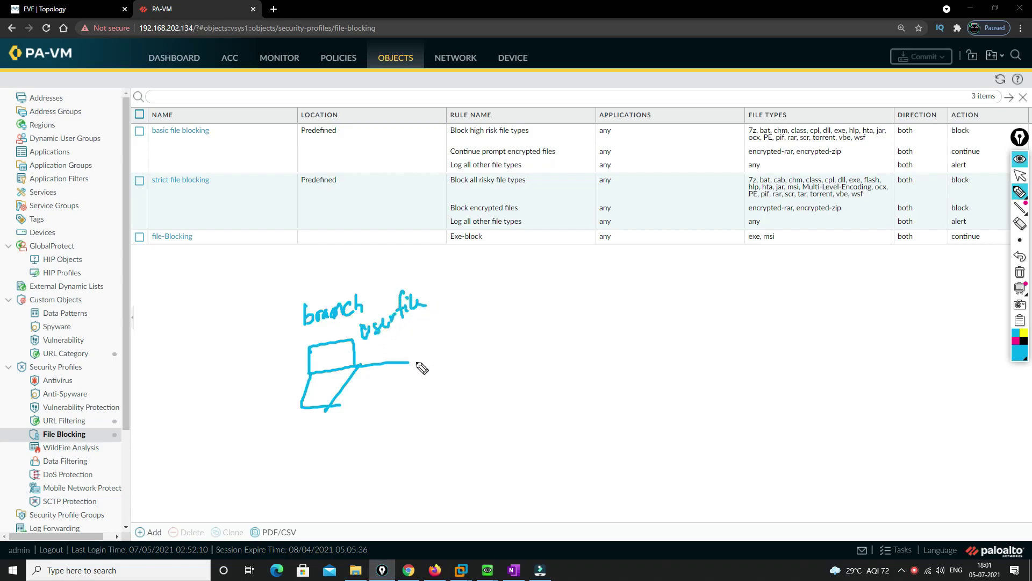
pyautogui.moveTo(408, 363)
pyautogui.mouseDown()
pyautogui.moveTo(491, 362)
pyautogui.moveTo(493, 384)
pyautogui.moveTo(569, 332)
pyautogui.moveTo(568, 392)
pyautogui.mouseUp()
pyautogui.moveTo(493, 384); pyautogui.dragTo(568, 393)
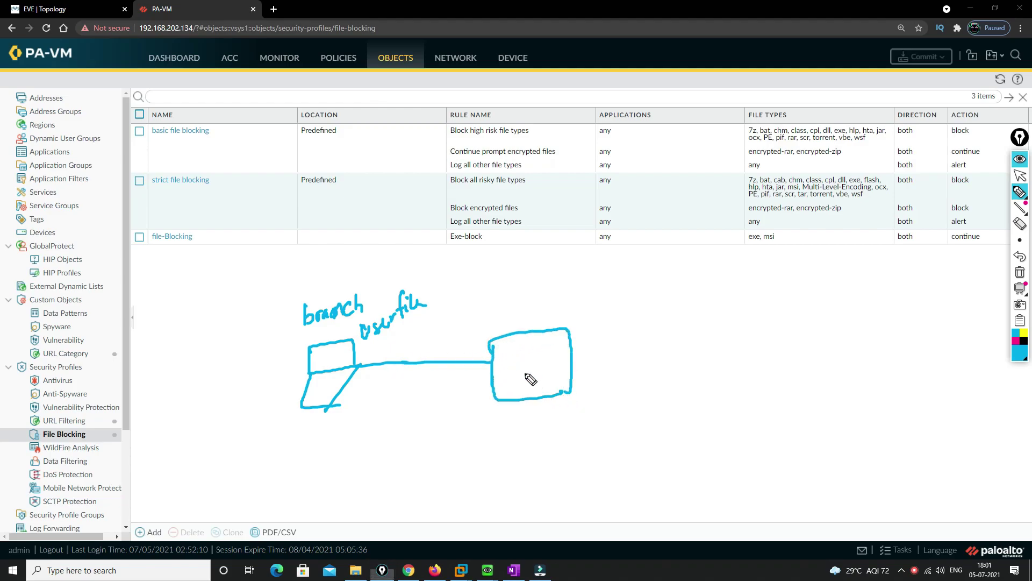
pyautogui.moveTo(506, 353)
pyautogui.mouseDown()
pyautogui.moveTo(508, 369)
pyautogui.moveTo(534, 377)
pyautogui.mouseUp()
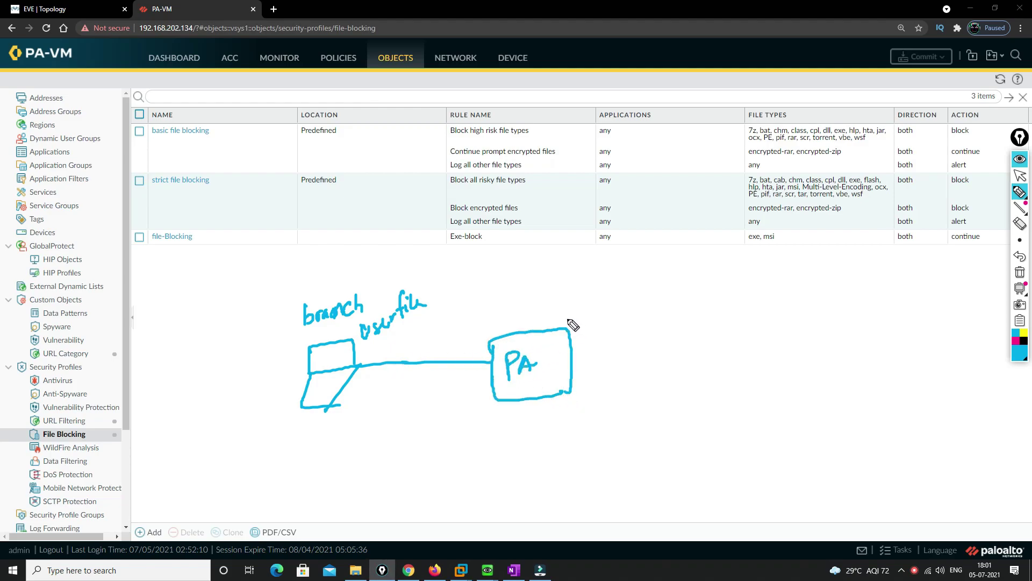
# Link the PA box to an HQ box with the labels "https" and "mgmt", and to a labelled internet cloud.
pyautogui.moveTo(553, 329)
pyautogui.mouseDown()
pyautogui.moveTo(710, 226)
pyautogui.moveTo(711, 195)
pyautogui.moveTo(769, 182)
pyautogui.moveTo(715, 222)
pyautogui.moveTo(749, 194)
pyautogui.moveTo(763, 196)
pyautogui.mouseUp()
pyautogui.moveTo(654, 170)
pyautogui.mouseDown()
pyautogui.moveTo(667, 188)
pyautogui.moveTo(679, 175)
pyautogui.moveTo(713, 172)
pyautogui.mouseUp()
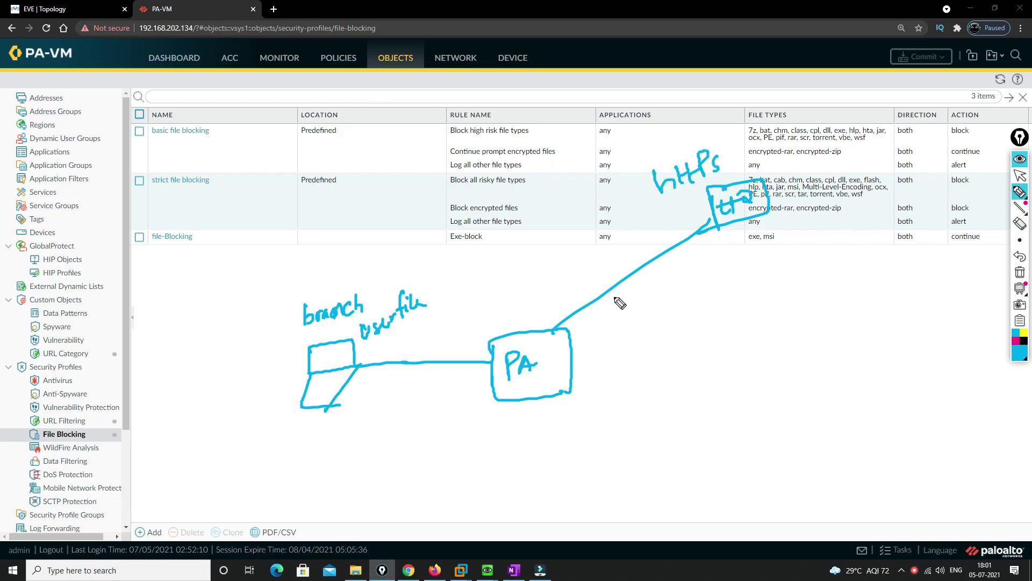
pyautogui.click(568, 285)
pyautogui.moveTo(550, 308)
pyautogui.mouseDown()
pyautogui.moveTo(602, 279)
pyautogui.moveTo(607, 298)
pyautogui.mouseUp()
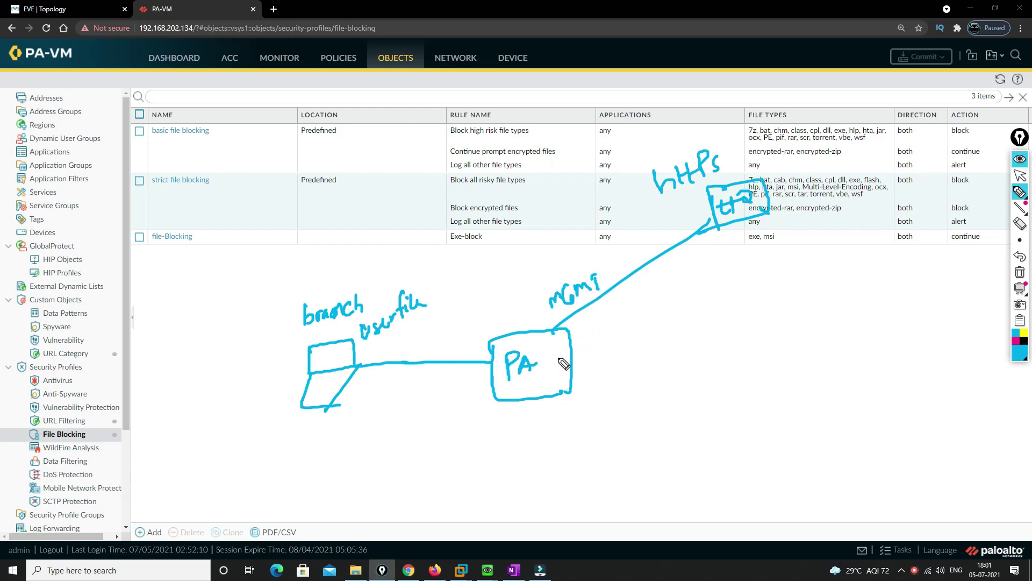
pyautogui.moveTo(598, 361)
pyautogui.mouseDown()
pyautogui.moveTo(688, 368)
pyautogui.moveTo(783, 341)
pyautogui.moveTo(715, 387)
pyautogui.moveTo(707, 340)
pyautogui.moveTo(618, 359)
pyautogui.mouseUp()
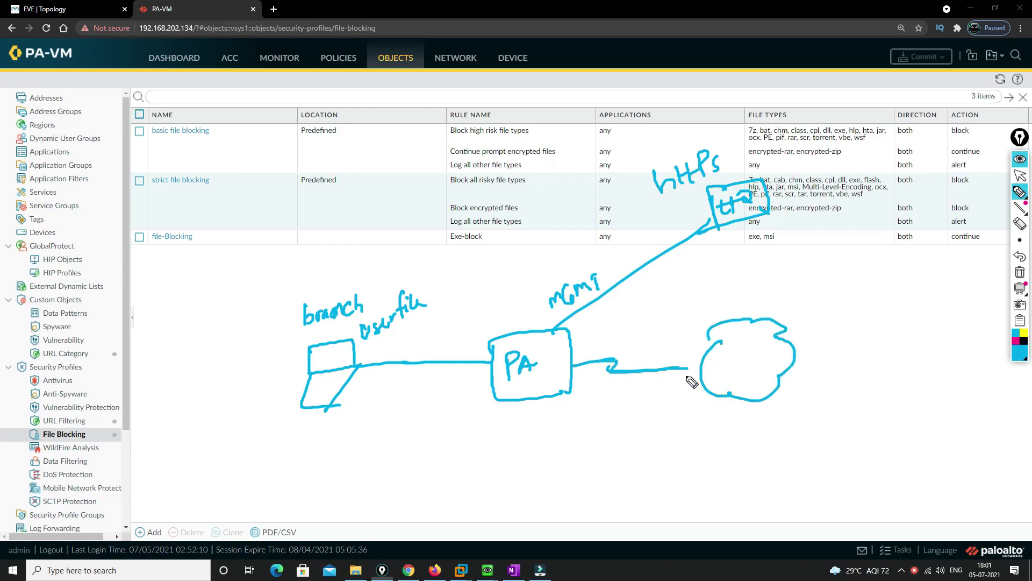
pyautogui.moveTo(734, 358)
pyautogui.mouseDown()
pyautogui.moveTo(736, 376)
pyautogui.moveTo(778, 359)
pyautogui.mouseUp()
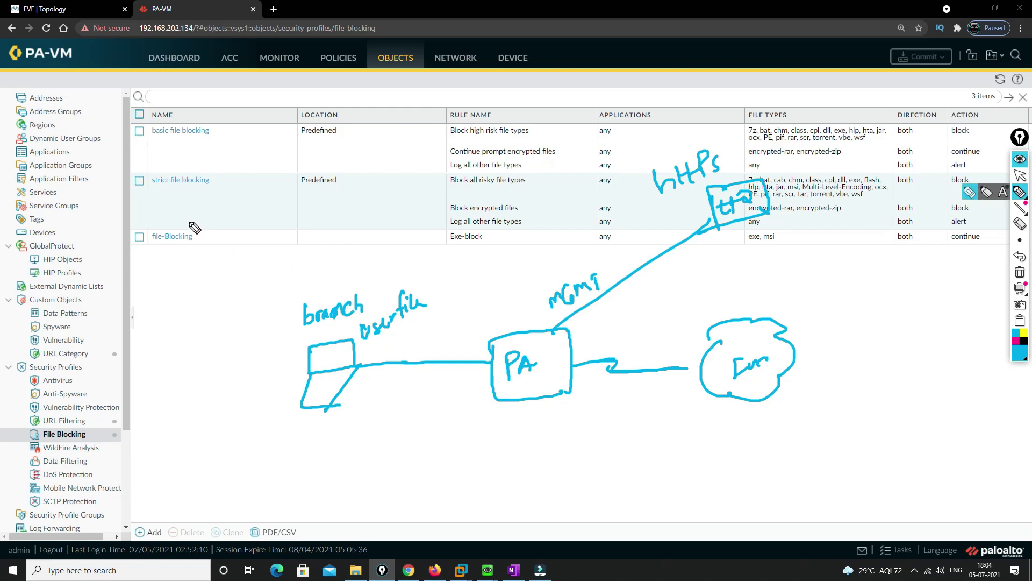
# Annotate the file-Blocking profile with arrows at exe, msi and an added PDF type, and circle "user file" with an arrow to a file name note.
pyautogui.moveTo(183, 226); pyautogui.dragTo(225, 217)
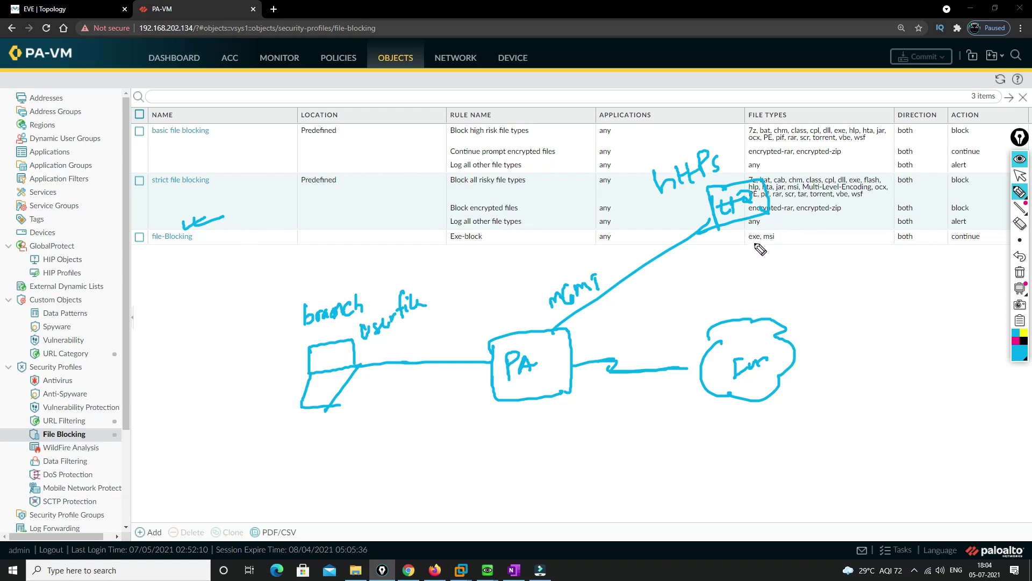
pyautogui.moveTo(752, 243)
pyautogui.mouseDown()
pyautogui.moveTo(770, 252)
pyautogui.moveTo(810, 231)
pyautogui.moveTo(817, 242)
pyautogui.moveTo(804, 264)
pyautogui.mouseUp()
pyautogui.click(786, 234)
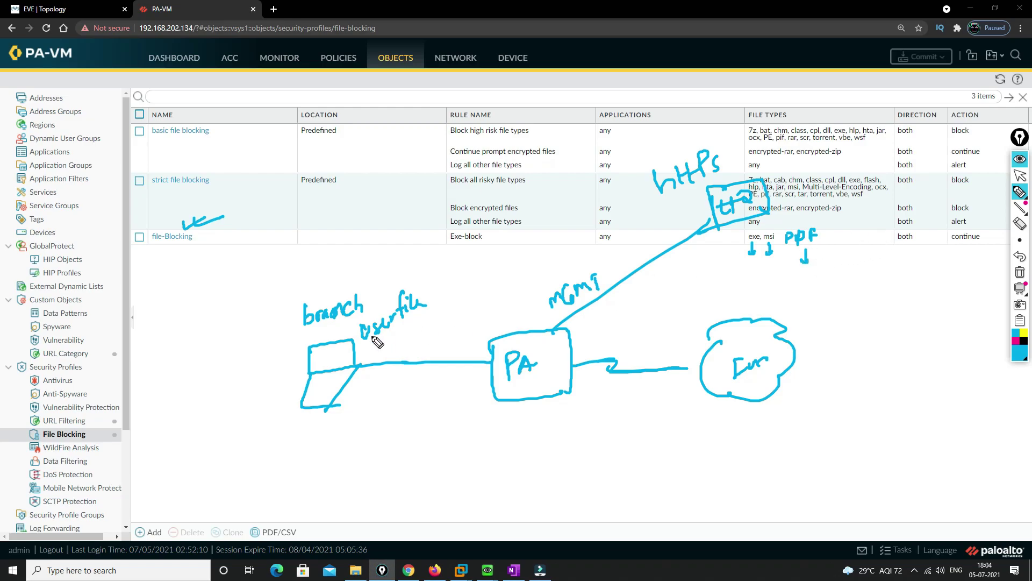
pyautogui.moveTo(374, 346)
pyautogui.mouseDown()
pyautogui.moveTo(416, 330)
pyautogui.moveTo(417, 275)
pyautogui.moveTo(361, 320)
pyautogui.moveTo(414, 334)
pyautogui.moveTo(435, 296)
pyautogui.moveTo(533, 256)
pyautogui.mouseUp()
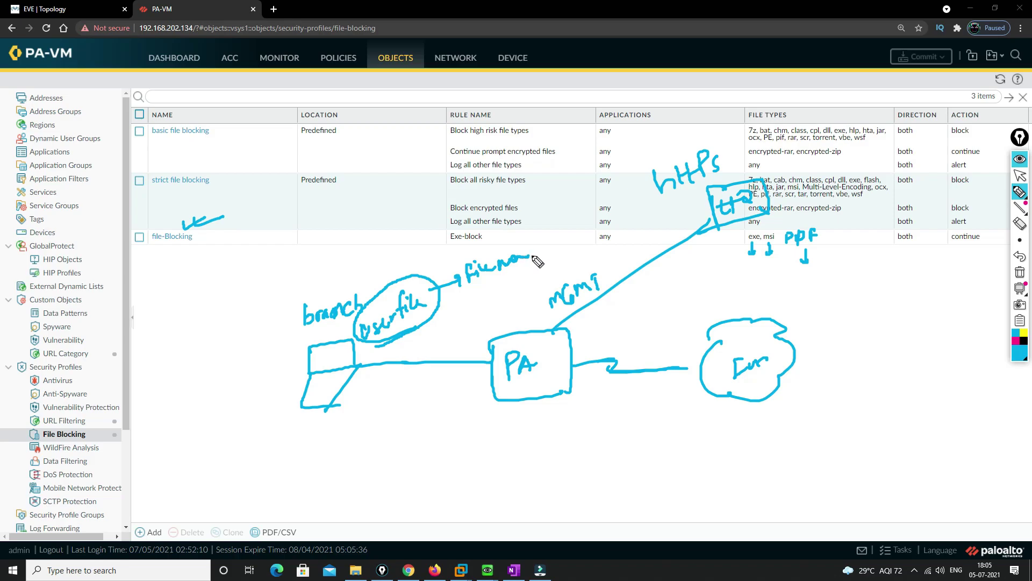
# Enter the filter ( filename eq mp4_mp3_converter.exe ) for the Data Filtering logs and mark it with a drawn arrow.
pyautogui.click(1020, 175)
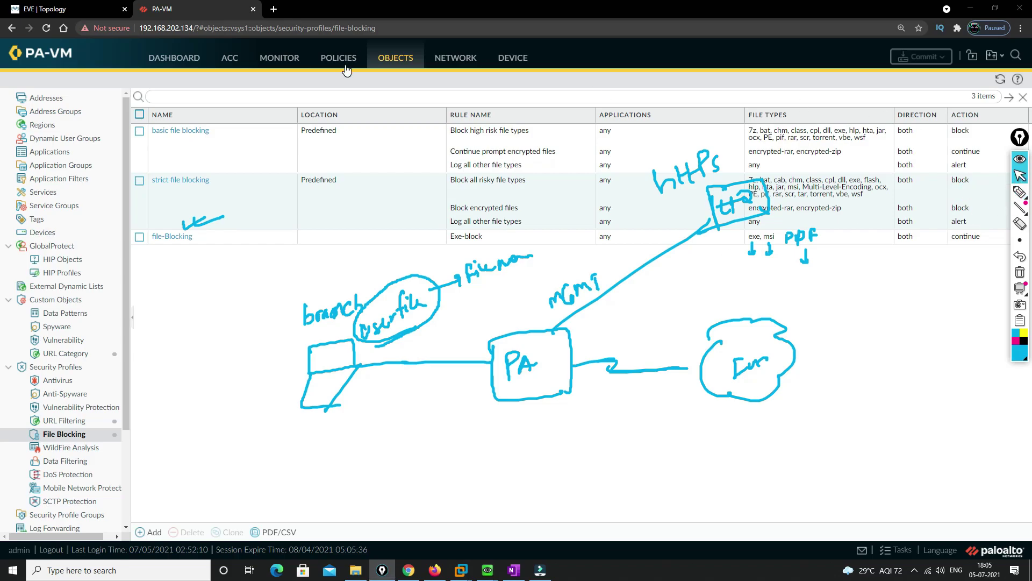
pyautogui.click(280, 58)
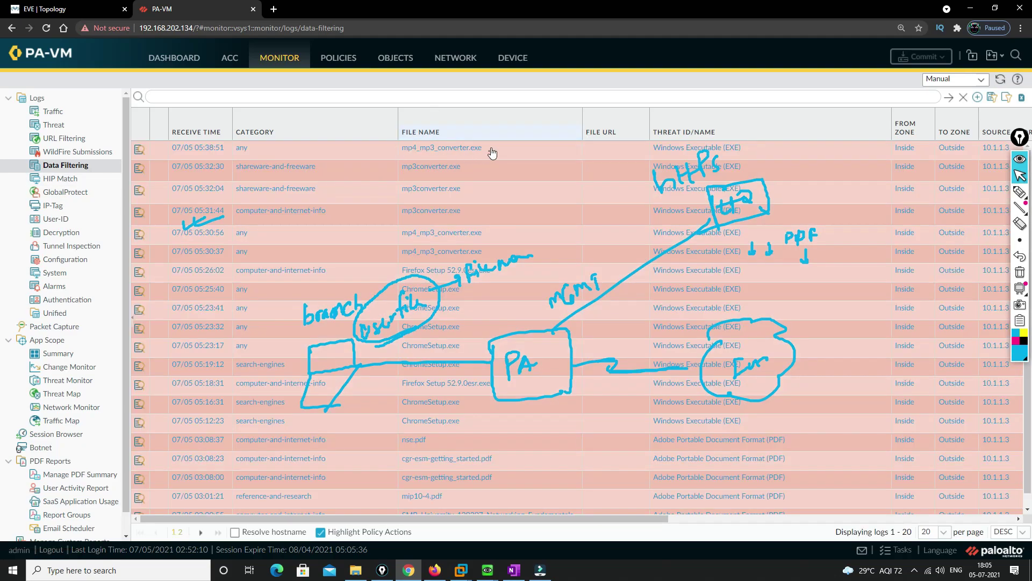
pyautogui.click(427, 151)
pyautogui.click(193, 98)
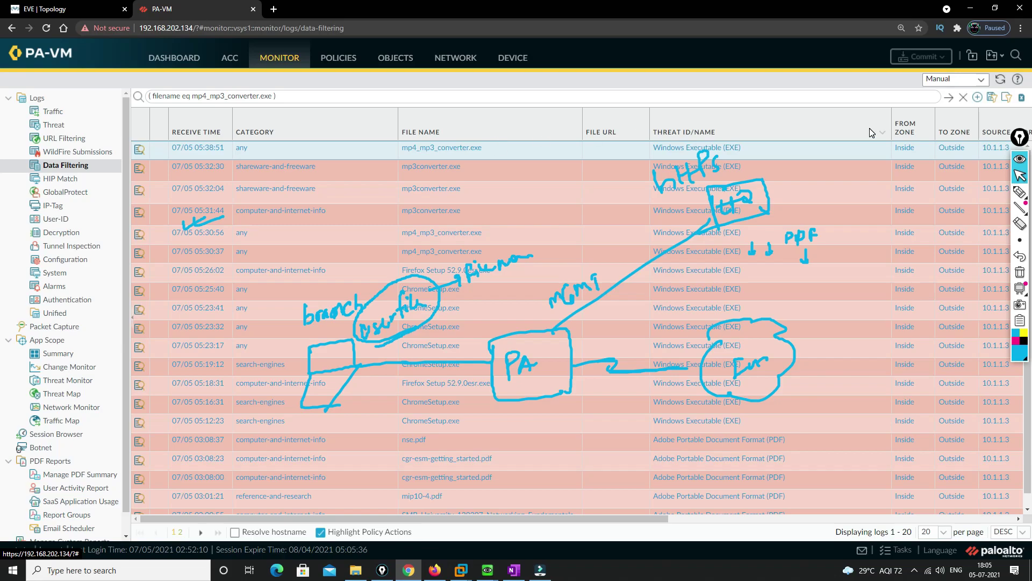
pyautogui.click(1019, 192)
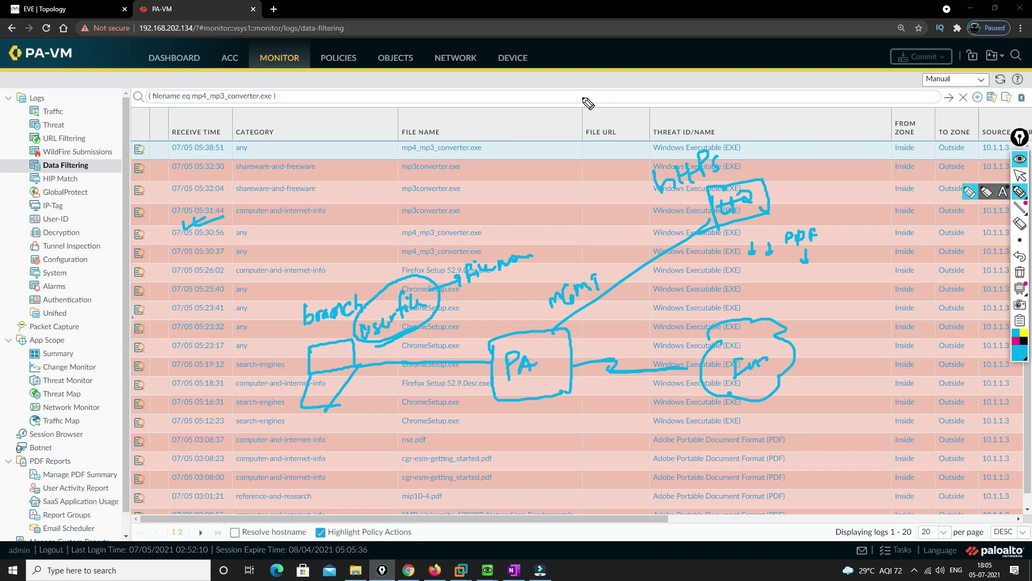
pyautogui.moveTo(538, 96); pyautogui.dragTo(537, 114)
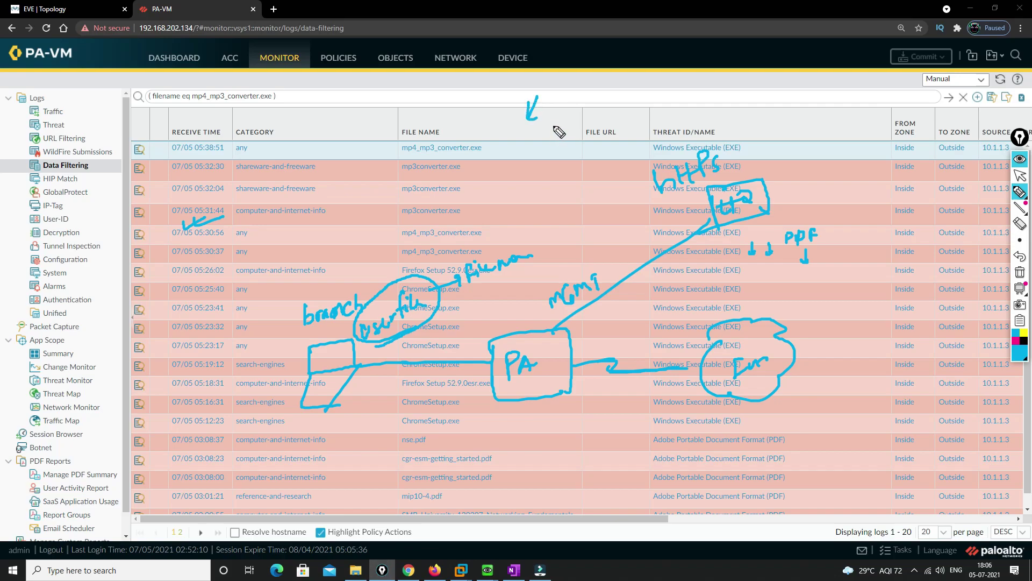